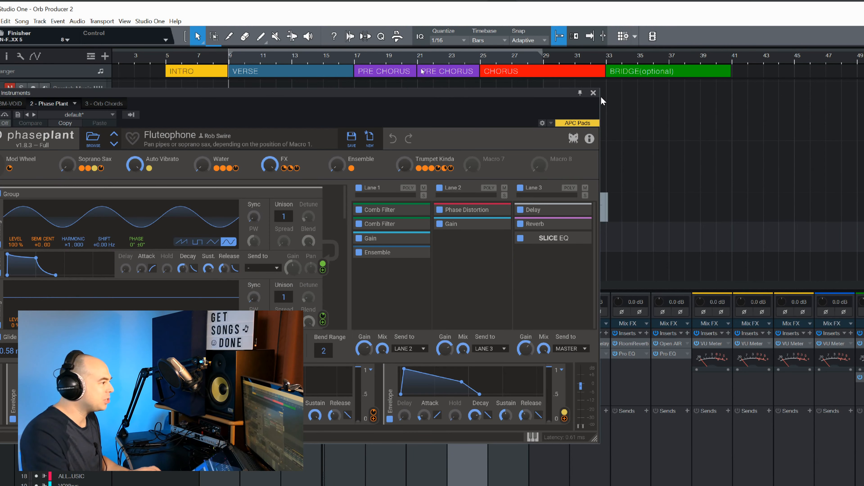
Close the Phase Plant instrument window and open the verse's Phase Plant part in the note editor
{"action": "left_click", "coordinate": [593, 92]}
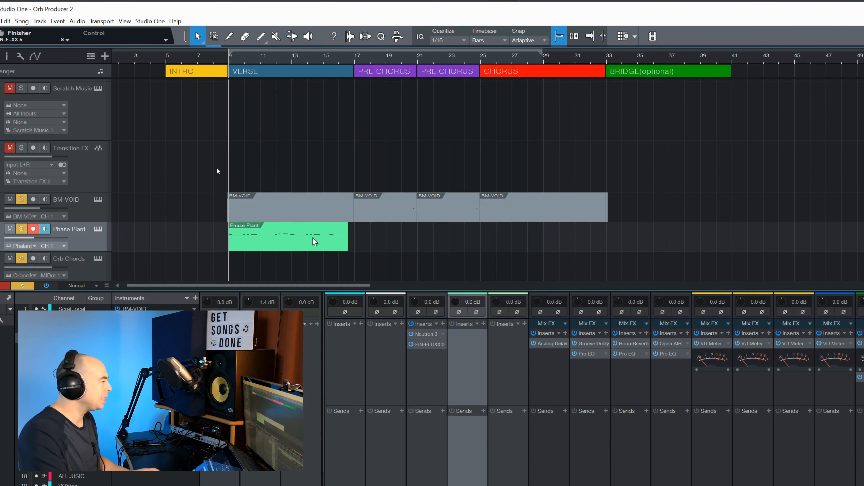
{"action": "left_click", "coordinate": [257, 240]}
{"action": "double_click", "coordinate": [257, 240]}
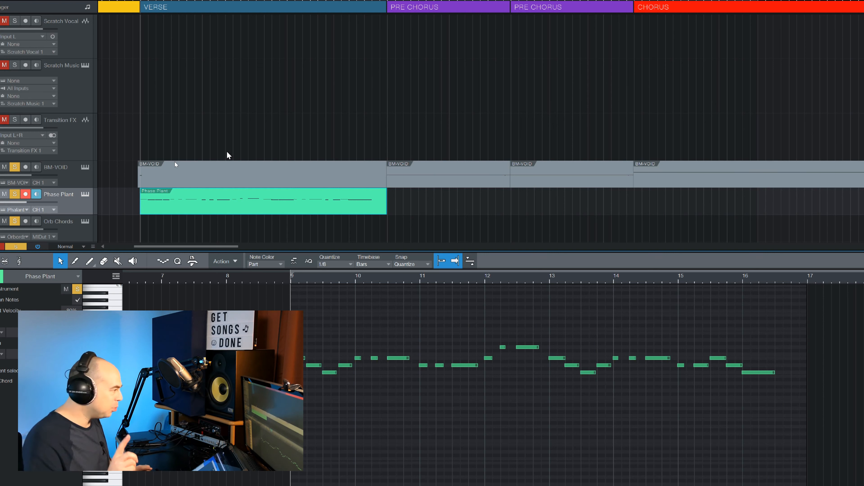
Export the verse's Phase Plant part as a MIDI file named Mary
{"action": "right_click", "coordinate": [176, 212]}
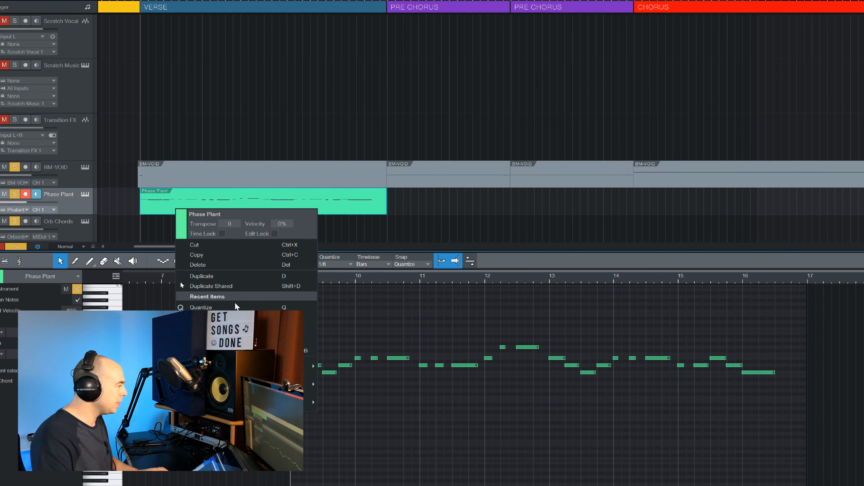
{"action": "left_click", "coordinate": [181, 290]}
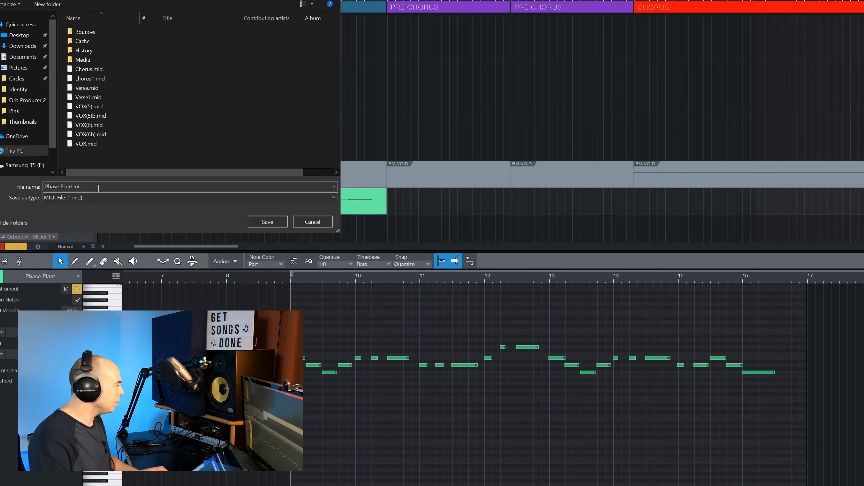
{"action": "key", "text": "ctrl+a"}
{"action": "type", "text": "Mar"}
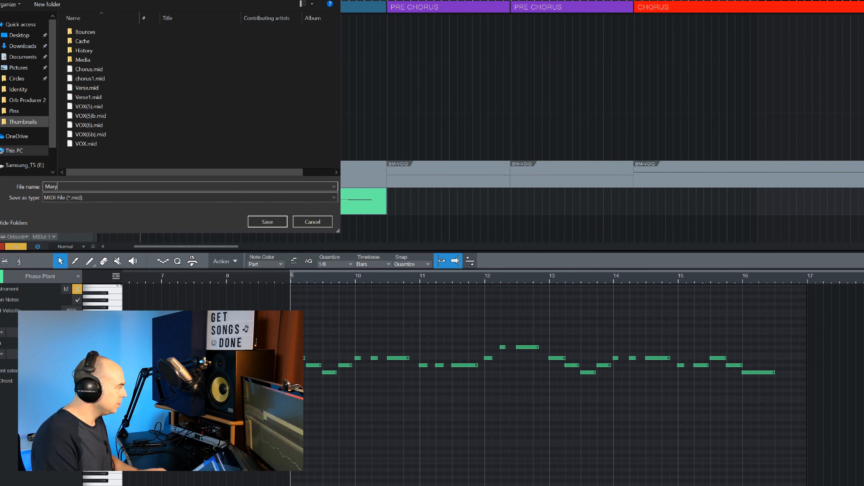
{"action": "key", "text": "Return"}
Open the Orb Chords instrument and load Mary.mid into its Harmonize function
{"action": "scroll", "coordinate": [73, 170], "scroll_direction": "down", "scroll_amount": 2}
{"action": "scroll", "coordinate": [90, 202], "scroll_direction": "up", "scroll_amount": 1}
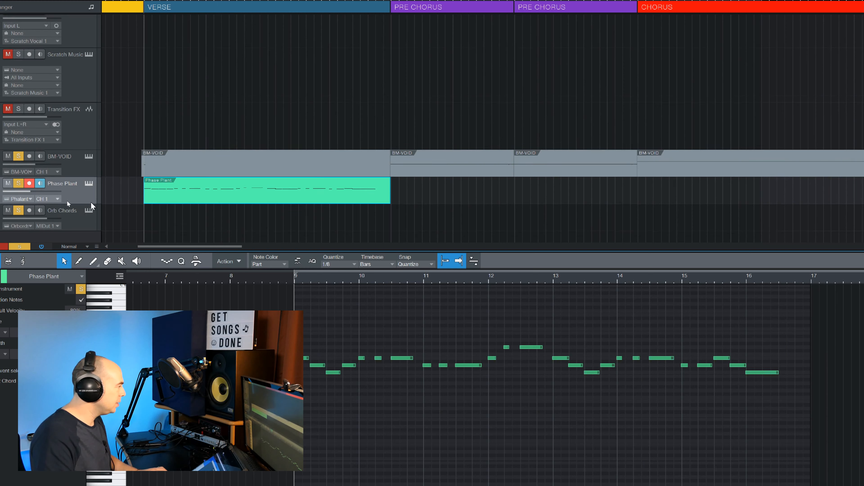
{"action": "left_click", "coordinate": [88, 210]}
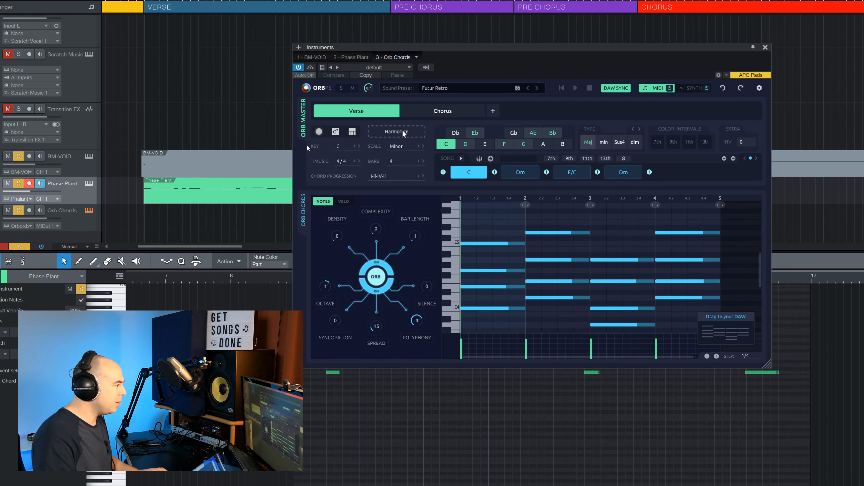
{"action": "left_click", "coordinate": [308, 145]}
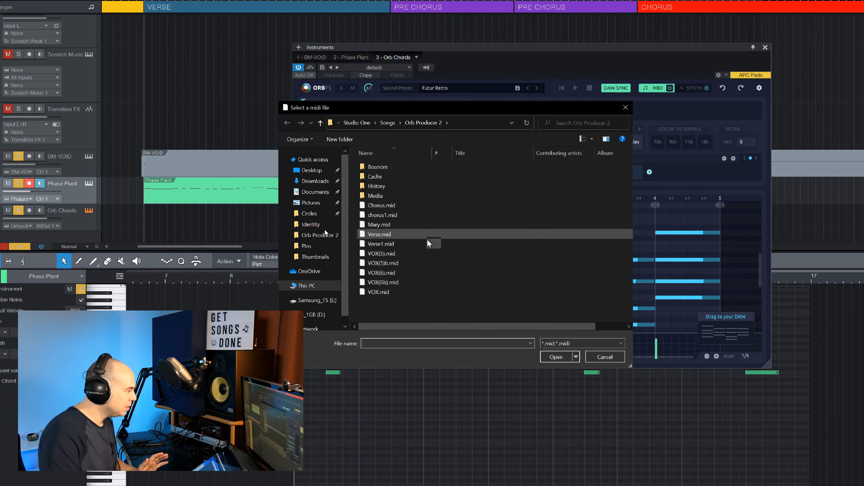
{"action": "left_click", "coordinate": [420, 222]}
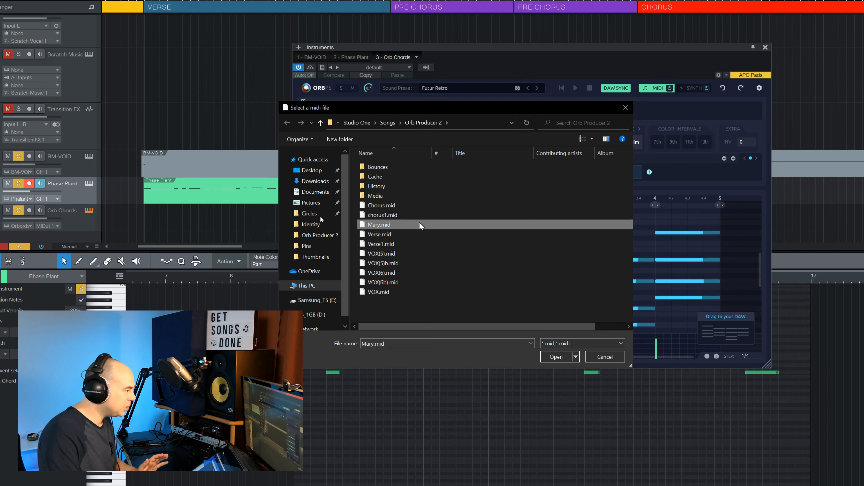
{"action": "left_click", "coordinate": [562, 360]}
Harmonize the file with MIDI type Melody and 8 bars, and play back the generated chords
{"action": "left_click", "coordinate": [516, 196]}
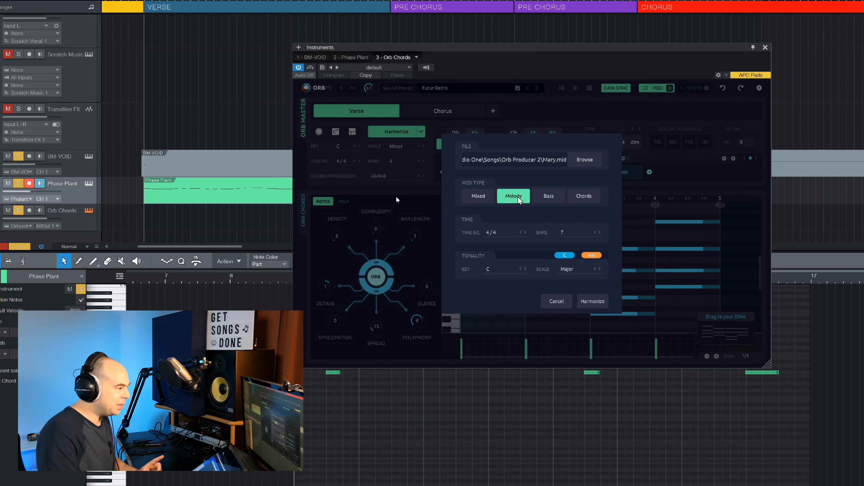
{"action": "left_click", "coordinate": [567, 233]}
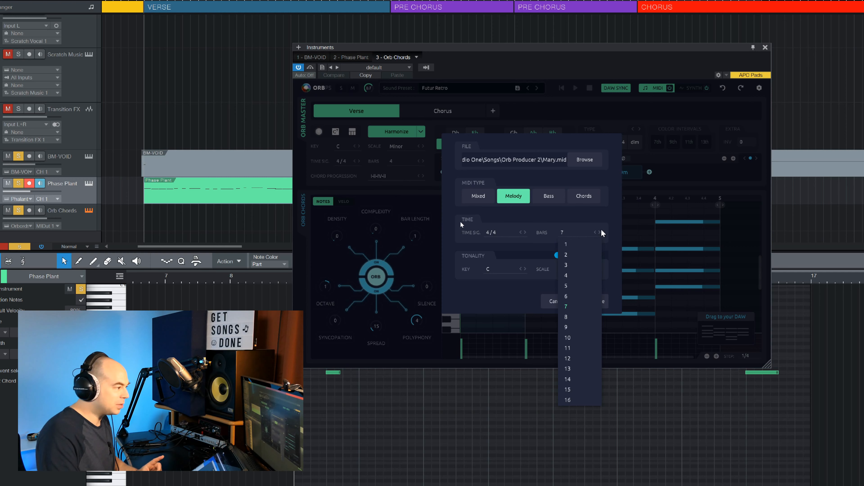
{"action": "left_click", "coordinate": [600, 233]}
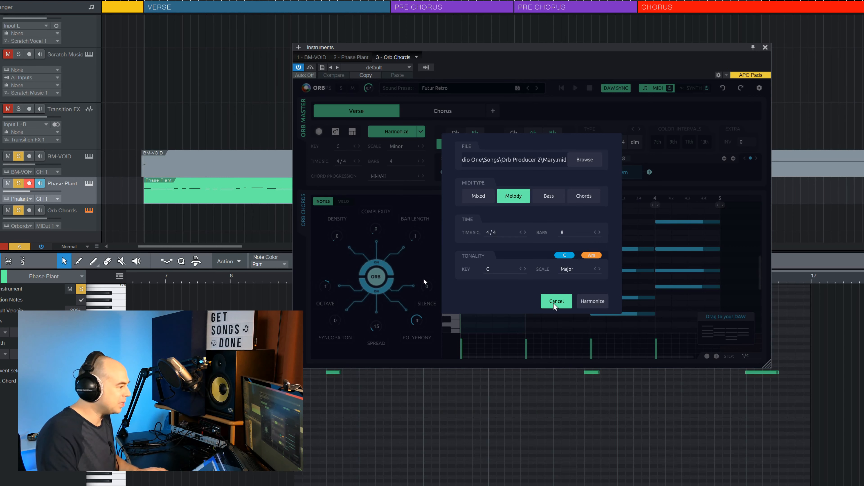
{"action": "left_click", "coordinate": [585, 302]}
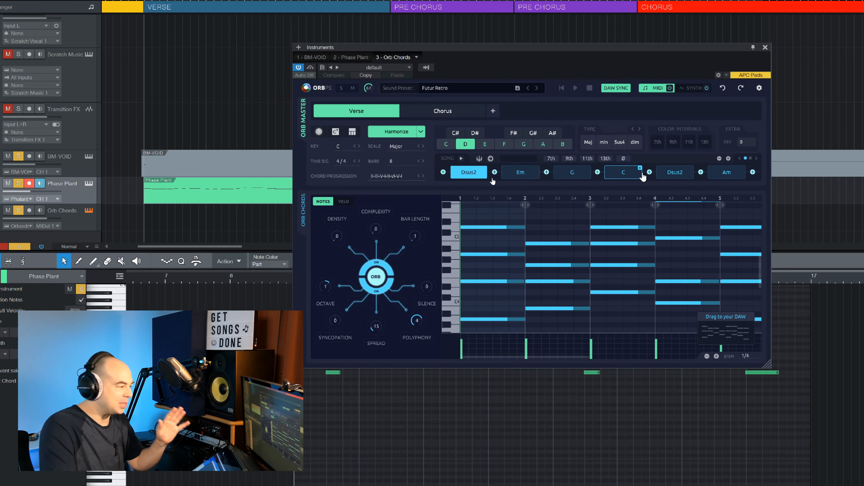
{"action": "key", "text": "space"}
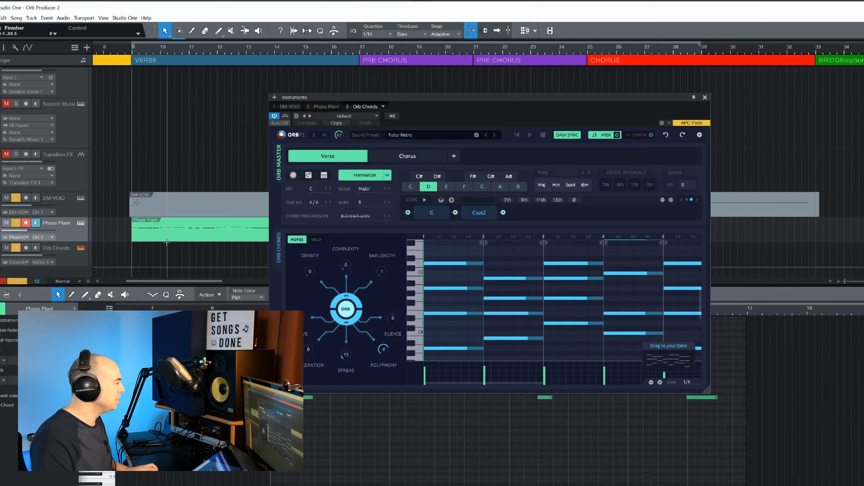
Add Orb Arpeggios as a new instrument track below Orb Chords and play it back while checking its synth settings
{"action": "left_click_drag", "start_coordinate": [783, 125], "coordinate": [43, 230]}
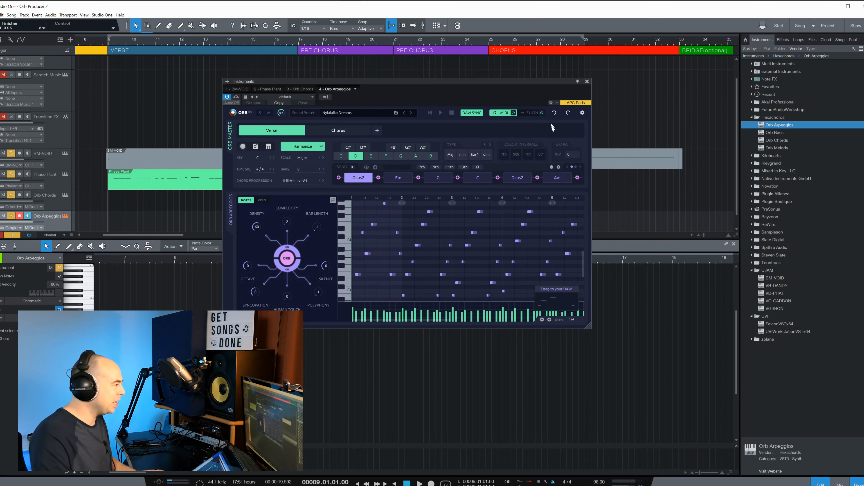
{"action": "key", "text": "space"}
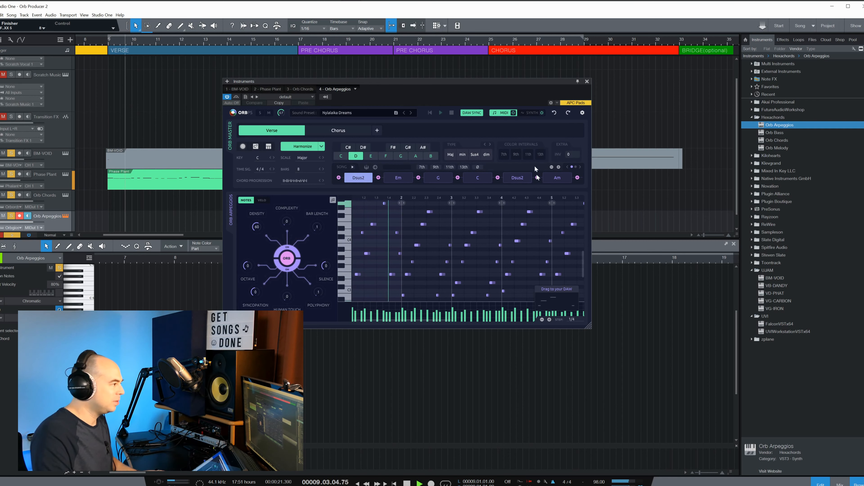
{"action": "left_click", "coordinate": [532, 113]}
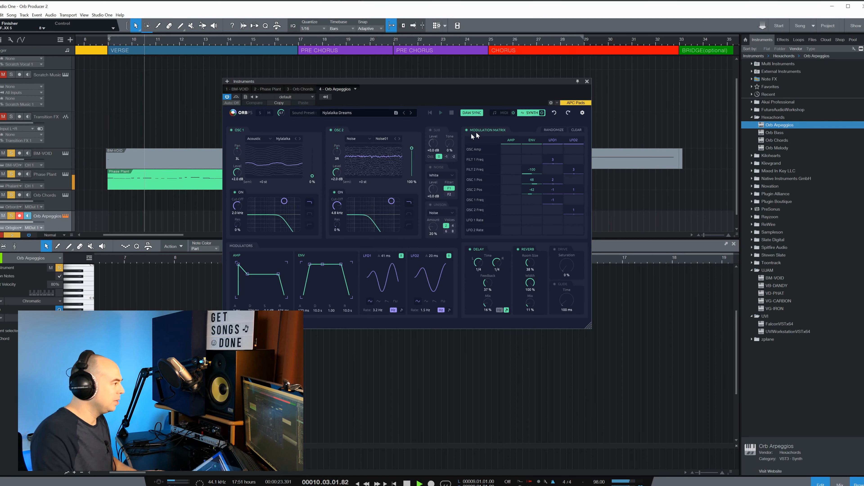
{"action": "left_click", "coordinate": [501, 113]}
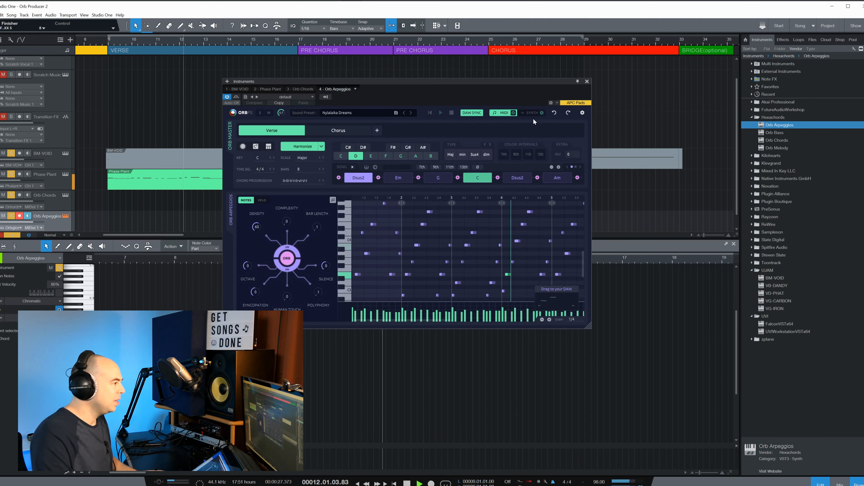
Audition the Oboe and Tabula acoustic presets in Orb Arpeggios, load Balanjo, and show the mixer
{"action": "left_click", "coordinate": [527, 113]}
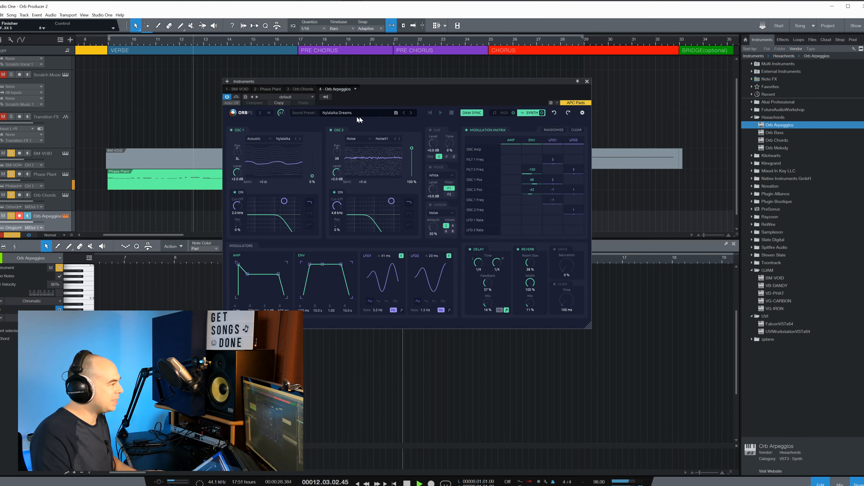
{"action": "left_click", "coordinate": [372, 111]}
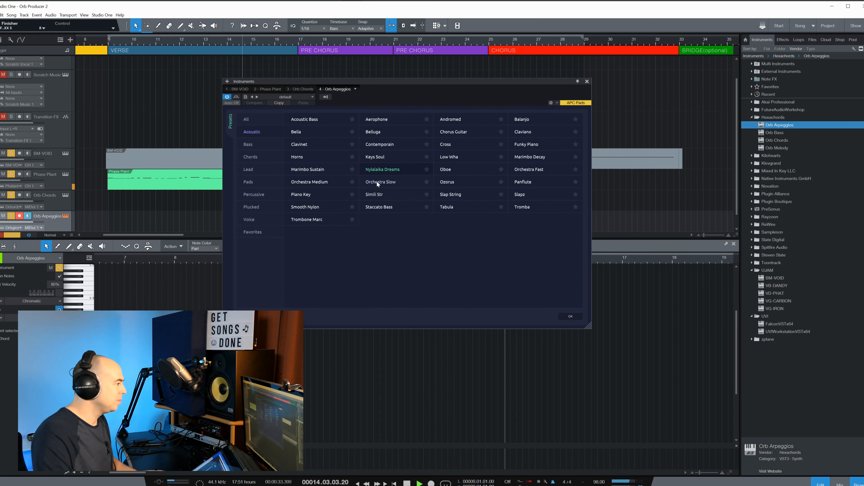
{"action": "left_click", "coordinate": [373, 193]}
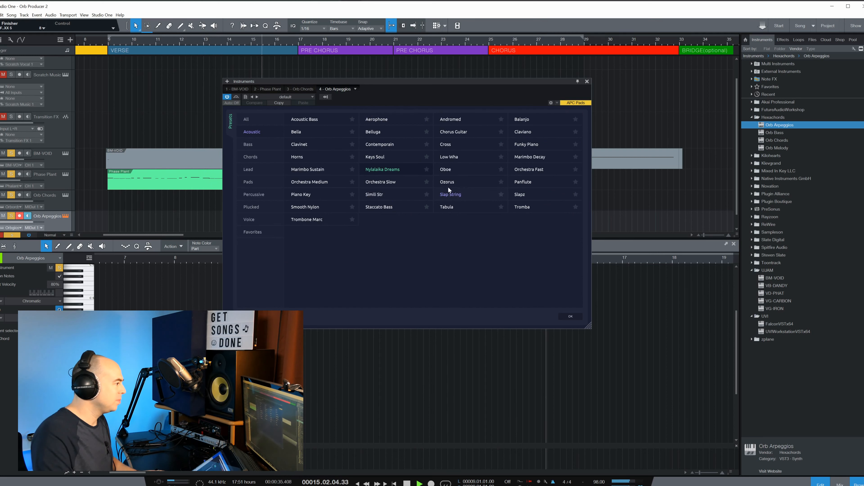
{"action": "left_click", "coordinate": [454, 166]}
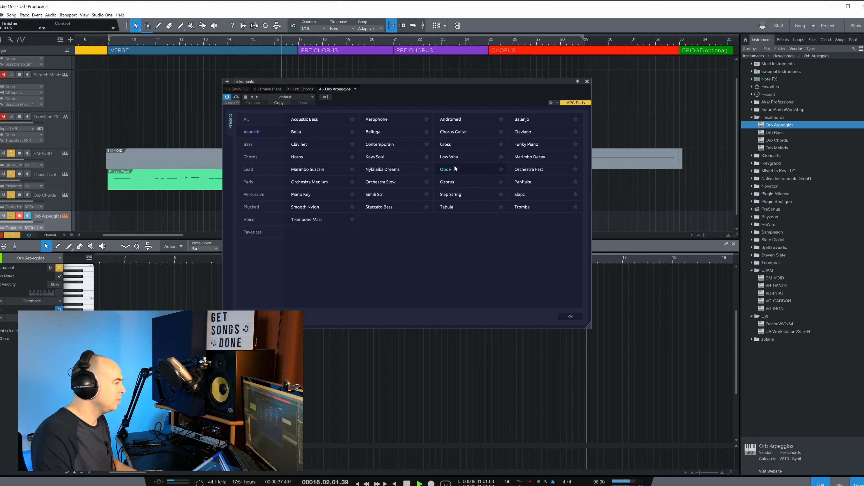
{"action": "left_click", "coordinate": [447, 208]}
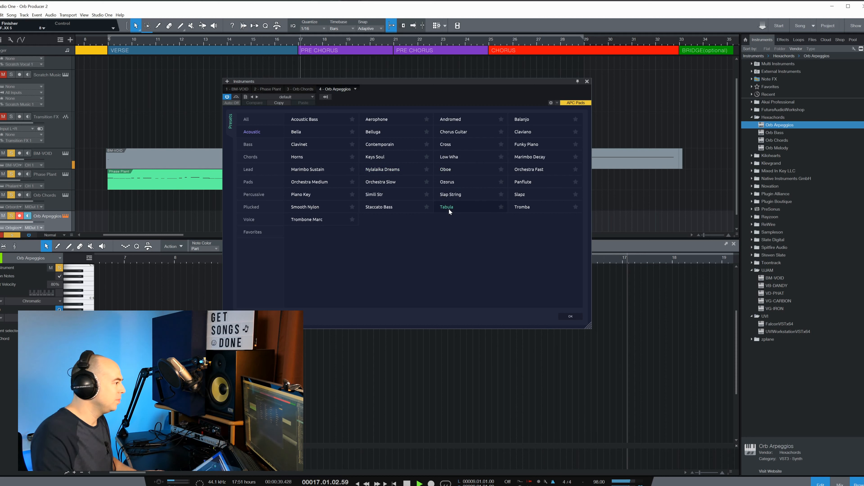
{"action": "left_click", "coordinate": [523, 120]}
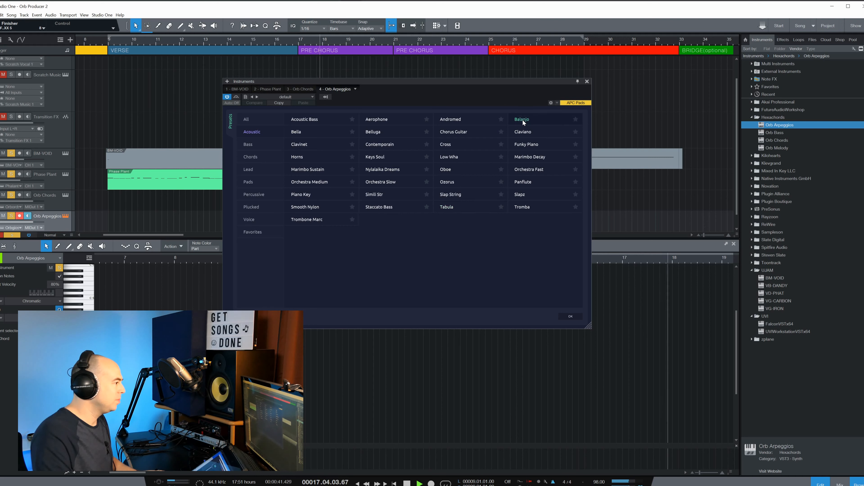
{"action": "left_click", "coordinate": [568, 315]}
{"action": "key", "text": "F3"}
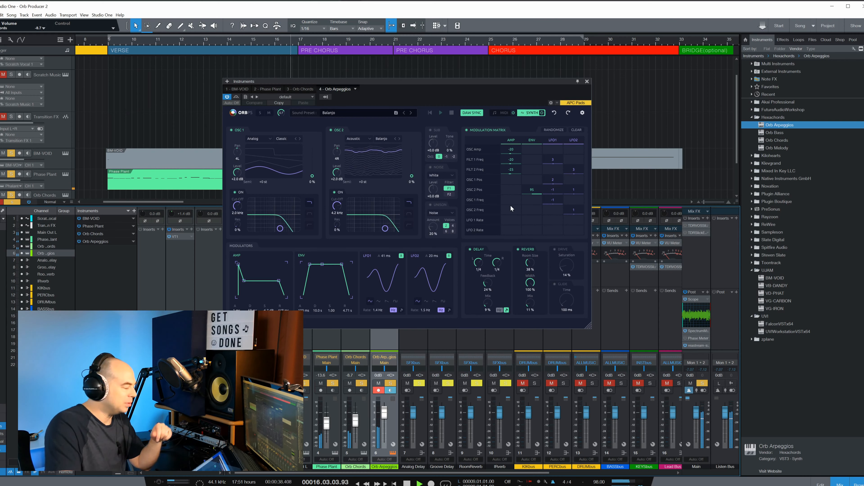
Try modulating LFO 1 Rate with ENV and OSC 2 Freq with LFO1 at 60 during playback, and remove both modulations
{"action": "key", "text": "space"}
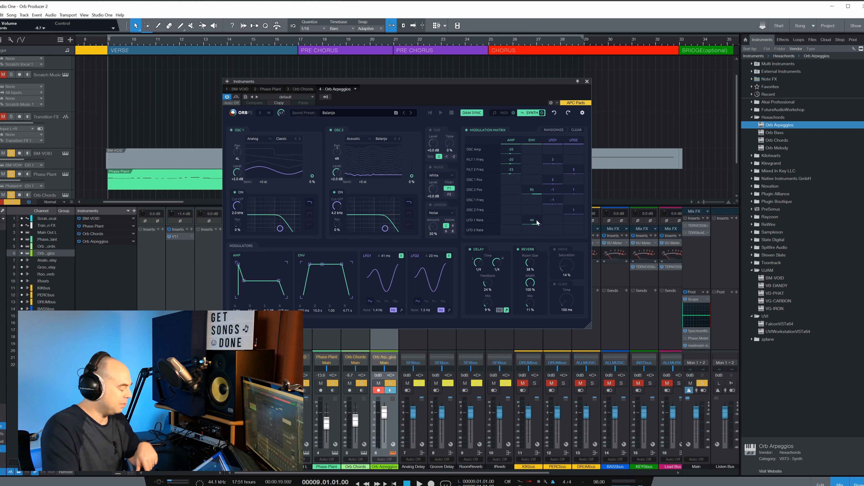
{"action": "key", "text": "space"}
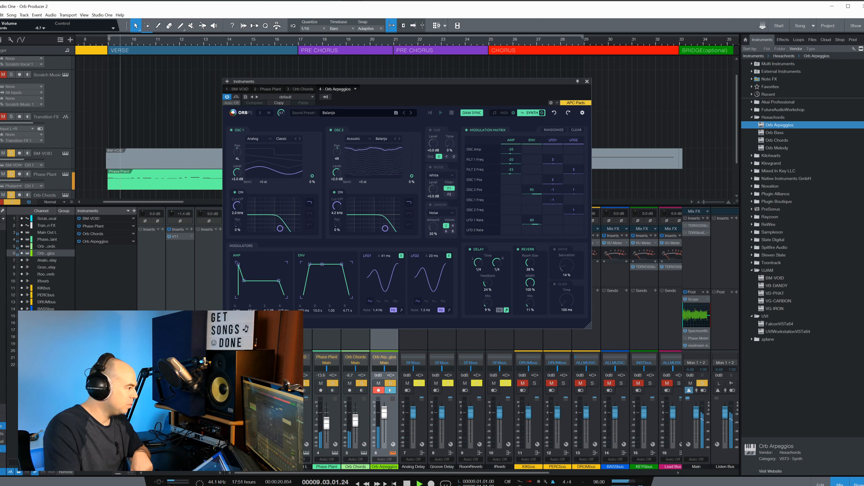
{"action": "left_click_drag", "start_coordinate": [537, 223], "coordinate": [537, 214]}
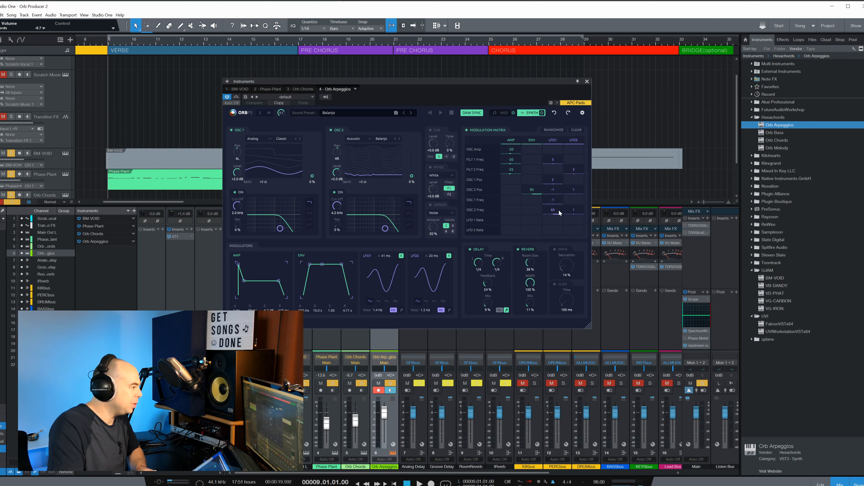
{"action": "key", "text": "space"}
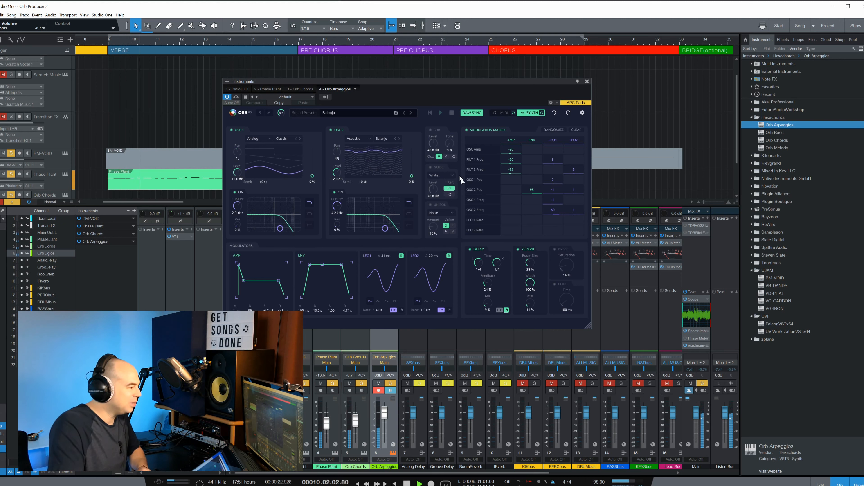
{"action": "left_click_drag", "start_coordinate": [555, 211], "coordinate": [554, 247]}
{"action": "key", "text": "space"}
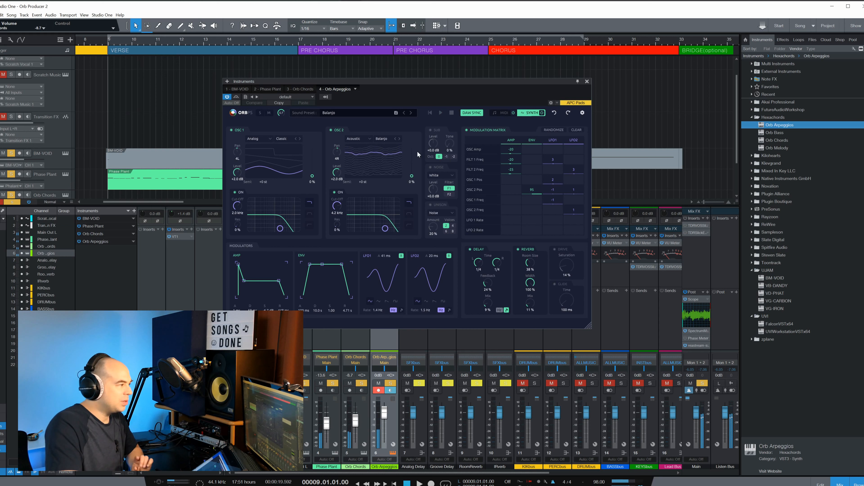
Examine the acoustic wavetables available for oscillator 2 without choosing another one
{"action": "left_click", "coordinate": [379, 139]}
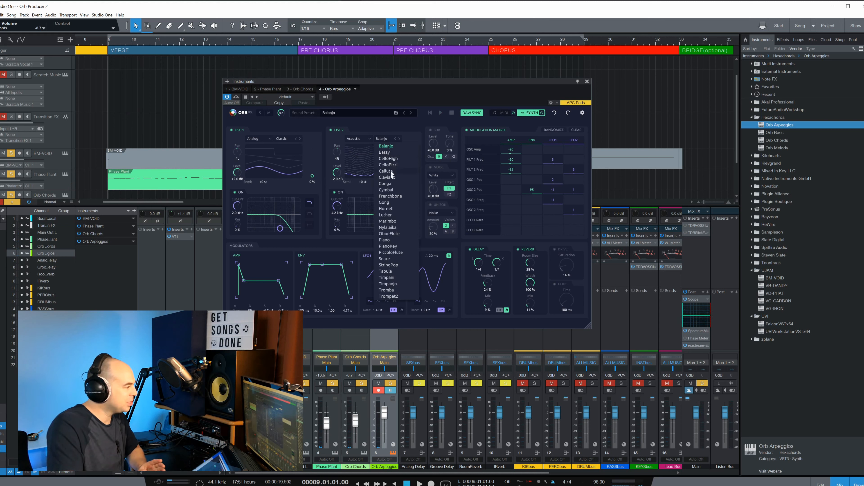
{"action": "left_click", "coordinate": [383, 124]}
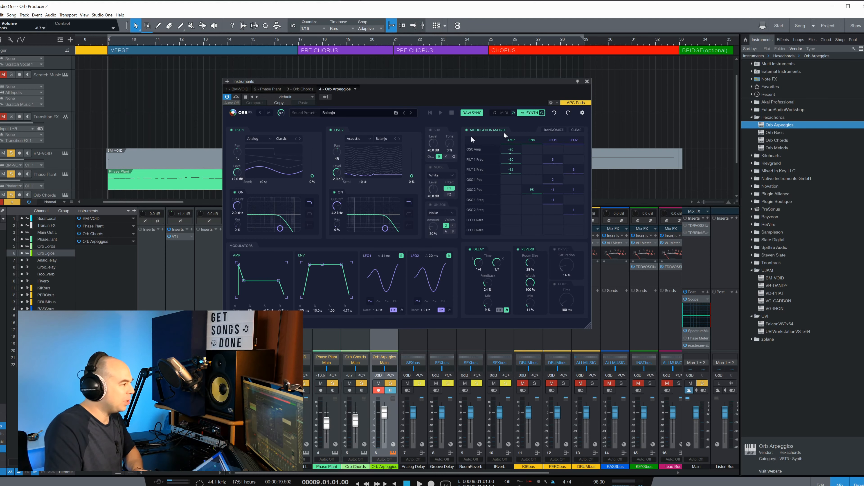
Close the Orb Arpeggios window and insert the UJAM FIN-FLUXX effect on the Orb Arpeggios channel
{"action": "left_click", "coordinate": [587, 82]}
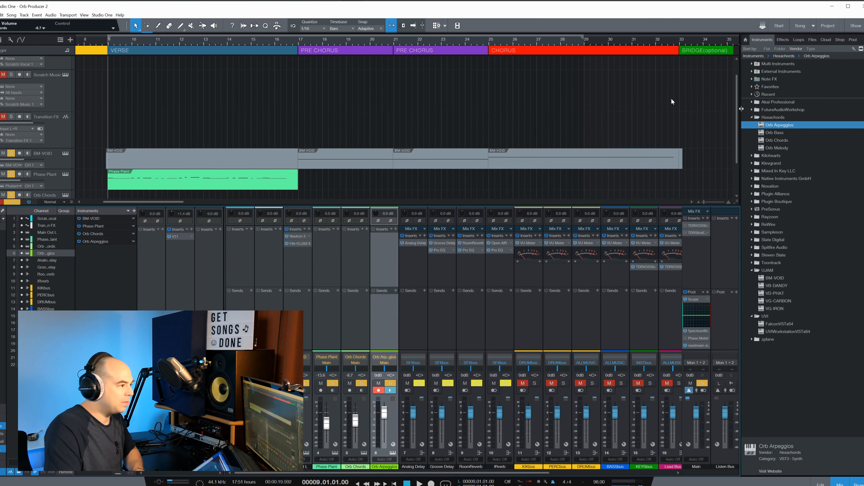
{"action": "left_click", "coordinate": [752, 118]}
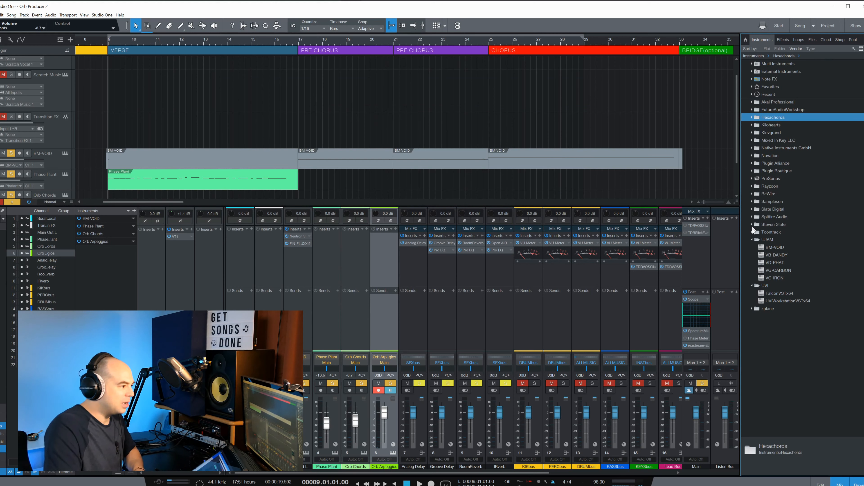
{"action": "left_click", "coordinate": [782, 40]}
{"action": "left_click_drag", "start_coordinate": [777, 340], "coordinate": [380, 272]}
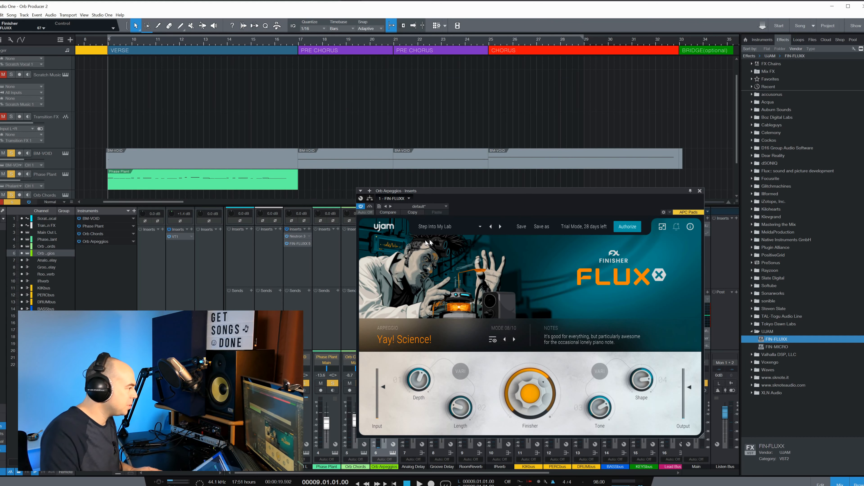
Compare the Arpeggionics, Pizzicatissimo and Hubble's POV arpeggio modes in Fluxx during playback, keep Arpeggionics, and adjust its Finisher amount
{"action": "left_click", "coordinate": [442, 229]}
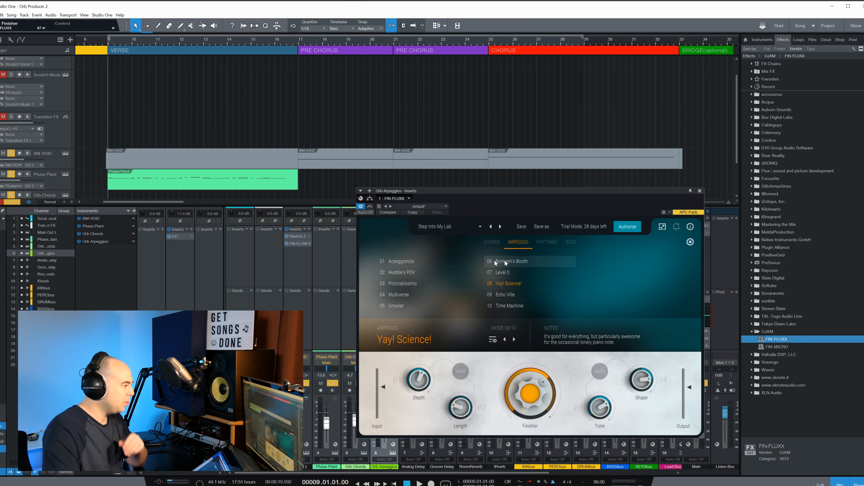
{"action": "left_click", "coordinate": [401, 261]}
{"action": "key", "text": "space"}
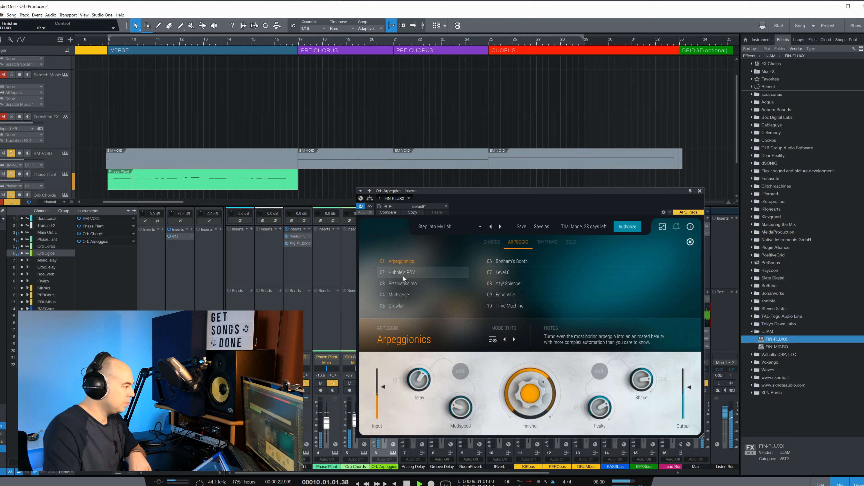
{"action": "left_click", "coordinate": [401, 284]}
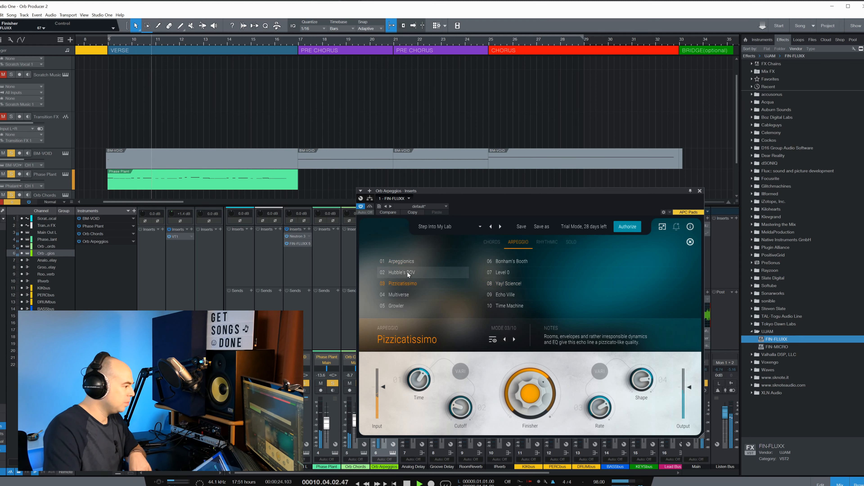
{"action": "left_click", "coordinate": [407, 272]}
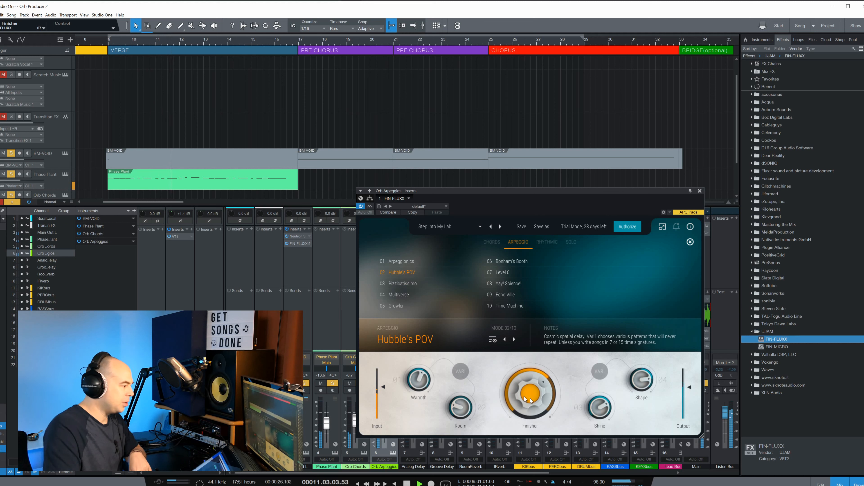
{"action": "left_click_drag", "start_coordinate": [538, 395], "coordinate": [527, 411]}
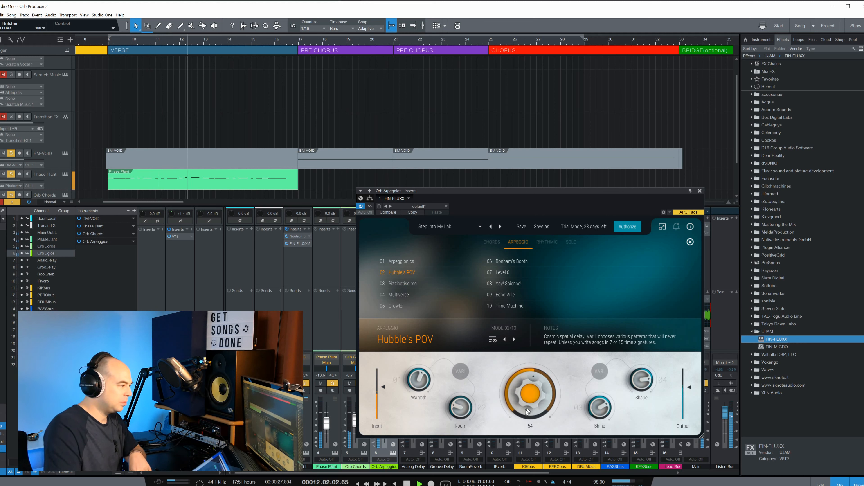
{"action": "left_click", "coordinate": [407, 261]}
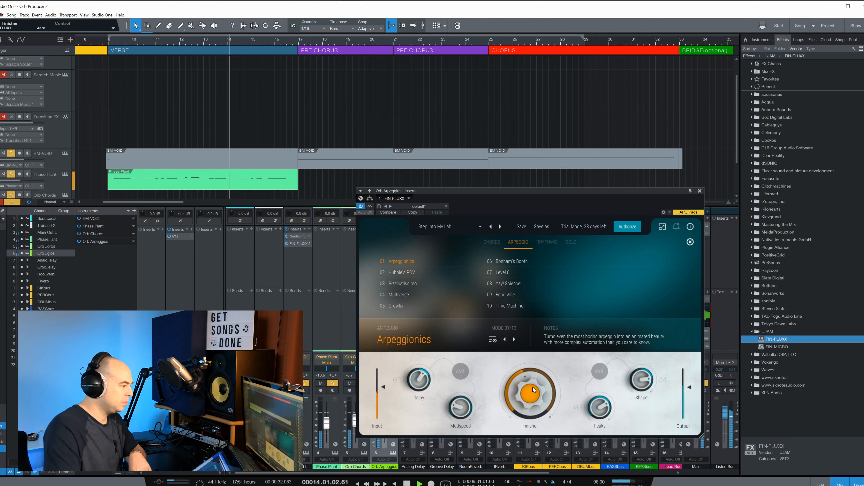
{"action": "left_click_drag", "start_coordinate": [534, 390], "coordinate": [517, 401]}
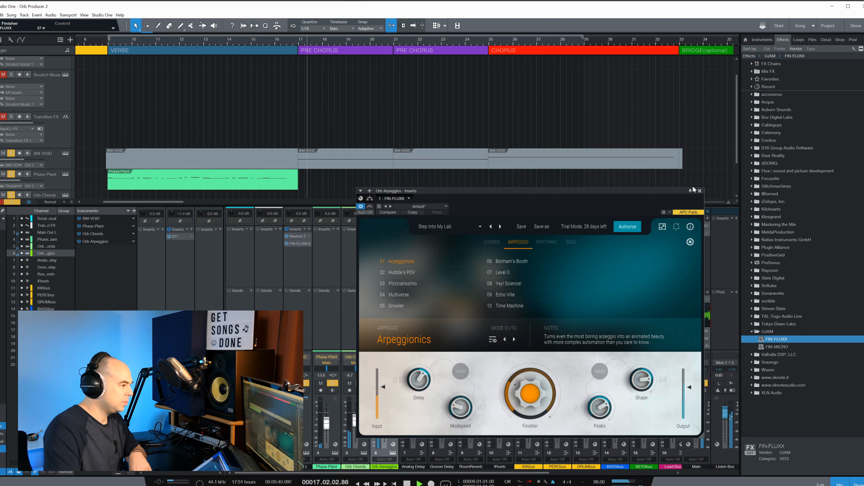
Close the Fluxx window, stop playback, and lower the Orb Arpeggios channel volume to about -3.5 dB
{"action": "left_click", "coordinate": [699, 191]}
{"action": "key", "text": "space"}
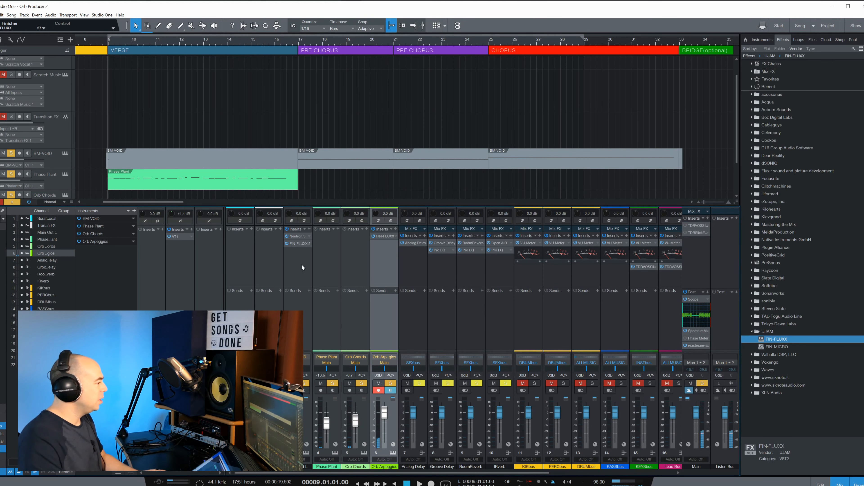
{"action": "left_click_drag", "start_coordinate": [385, 413], "coordinate": [387, 415]}
{"action": "scroll", "coordinate": [387, 411], "scroll_direction": "down", "scroll_amount": 1}
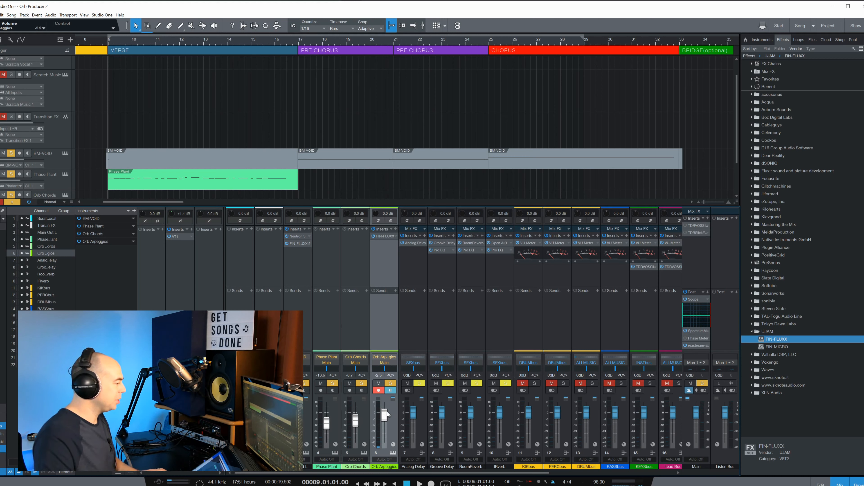
Add Orb Bass from the Hexachords instruments as a new track and audition its verse bassline
{"action": "left_click", "coordinate": [763, 39]}
{"action": "left_click", "coordinate": [766, 118]}
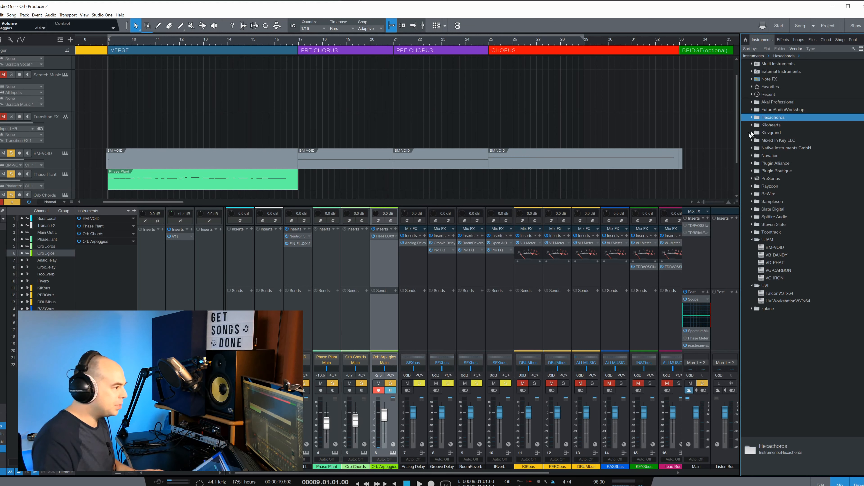
{"action": "left_click", "coordinate": [752, 117]}
{"action": "left_click", "coordinate": [776, 133]}
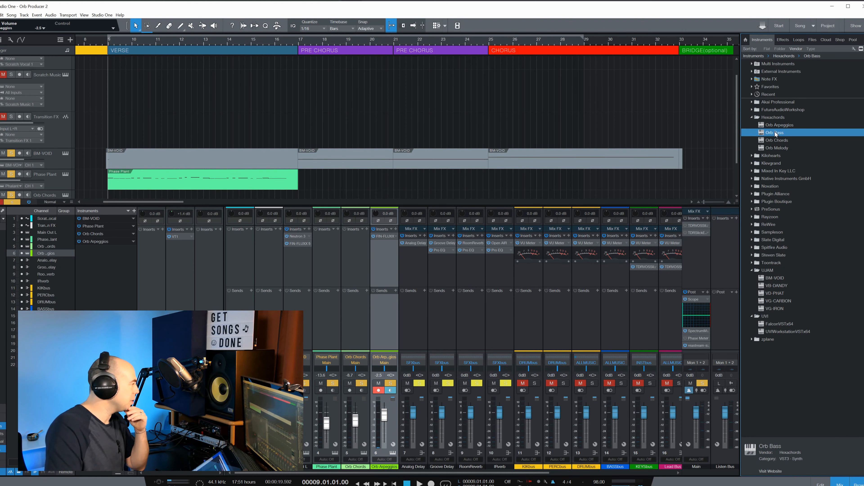
{"action": "left_click_drag", "start_coordinate": [308, 144], "coordinate": [308, 144]}
{"action": "key", "text": "space"}
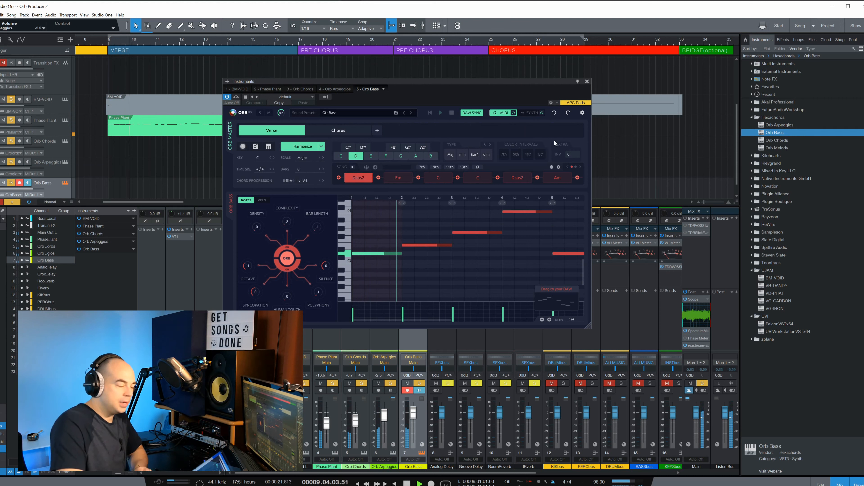
{"action": "key", "text": "space"}
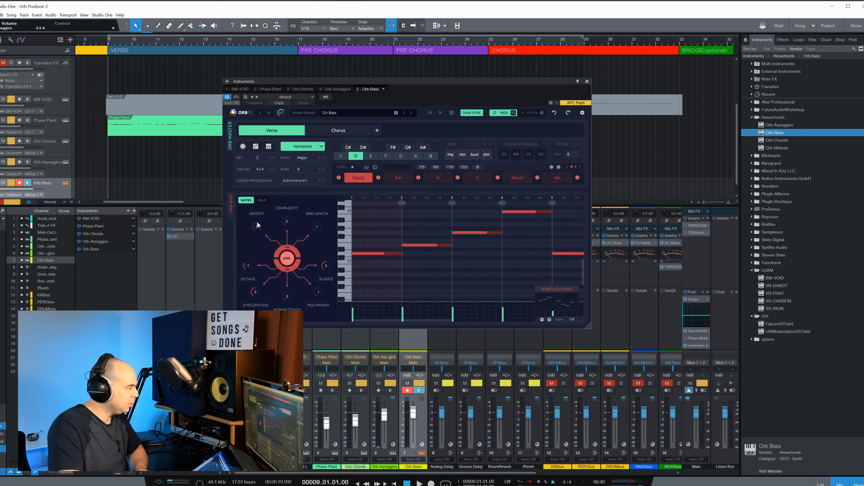
Try Density and Complexity at 40 in Orb Bass, then regenerate the bassline with random settings twice and play it
{"action": "left_click_drag", "start_coordinate": [259, 227], "coordinate": [249, 245]}
{"action": "left_click_drag", "start_coordinate": [287, 222], "coordinate": [293, 213]}
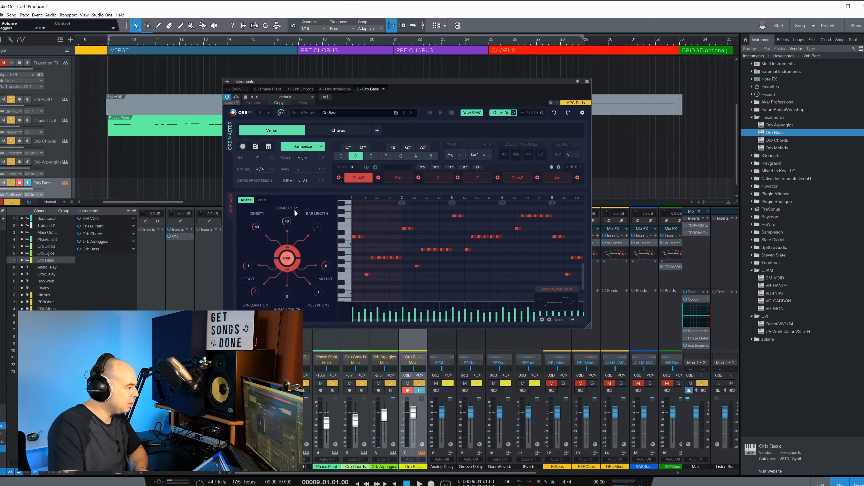
{"action": "left_click", "coordinate": [286, 263]}
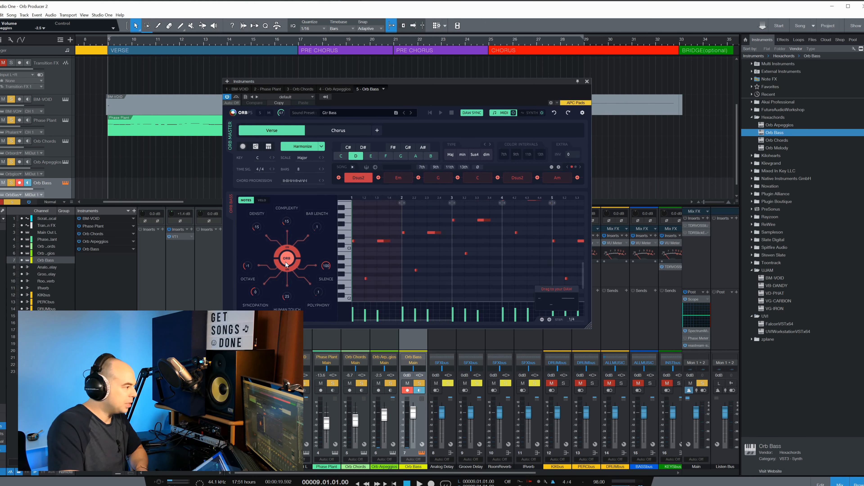
{"action": "left_click", "coordinate": [285, 264]}
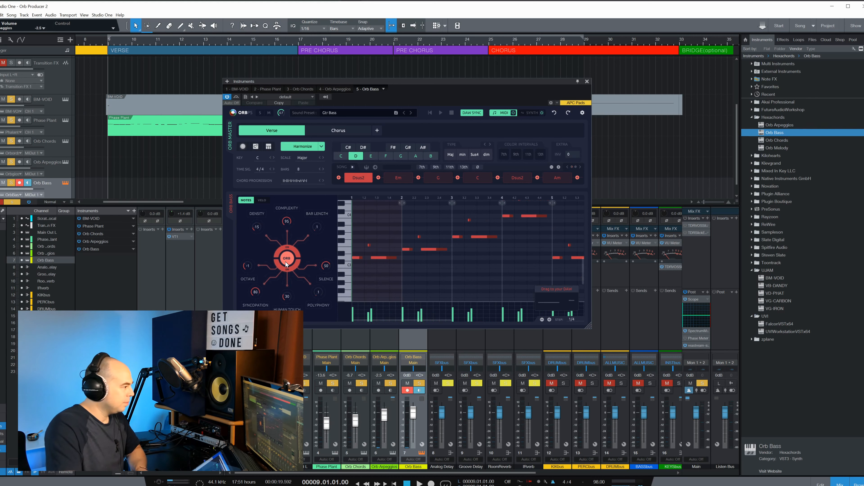
{"action": "key", "text": "space"}
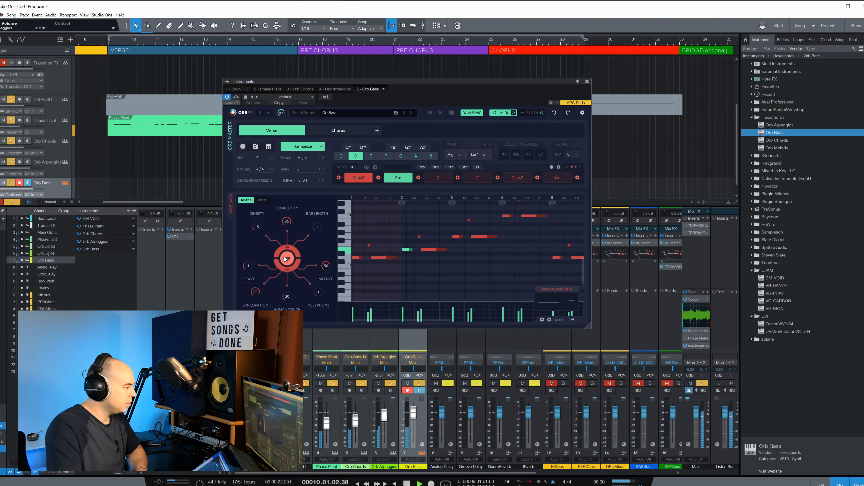
Audition bass presets such as Power Tube and Crispy Bass in Orb Bass, load Drive Bass, and close the window
{"action": "left_click", "coordinate": [532, 113]}
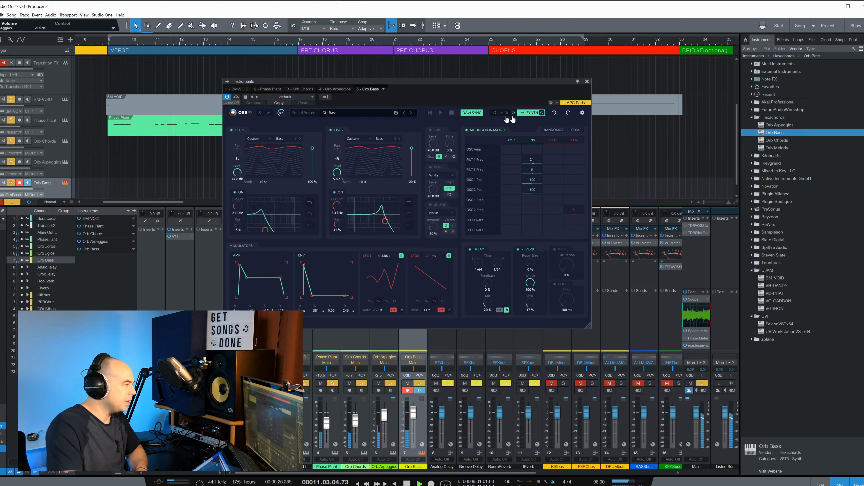
{"action": "left_click", "coordinate": [343, 111]}
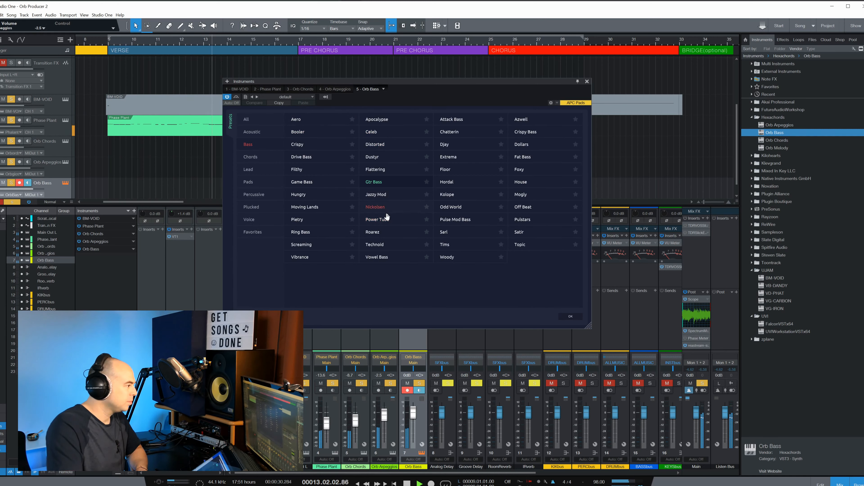
{"action": "left_click", "coordinate": [388, 220]}
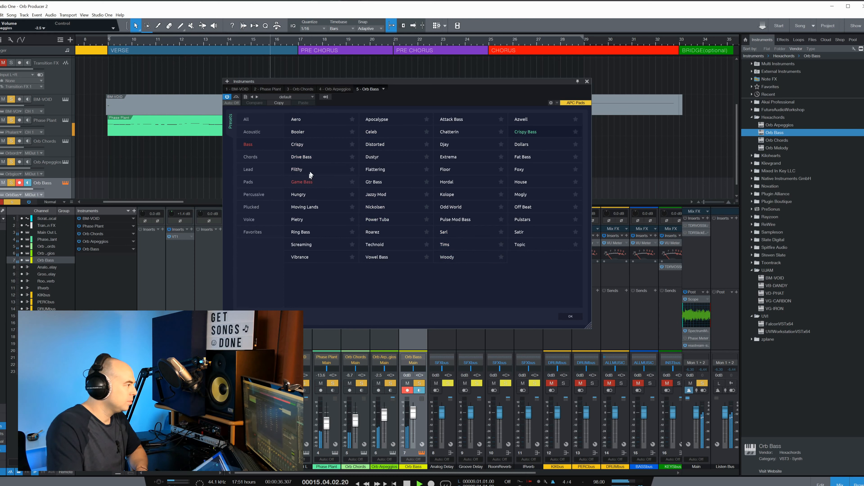
{"action": "left_click", "coordinate": [310, 158]}
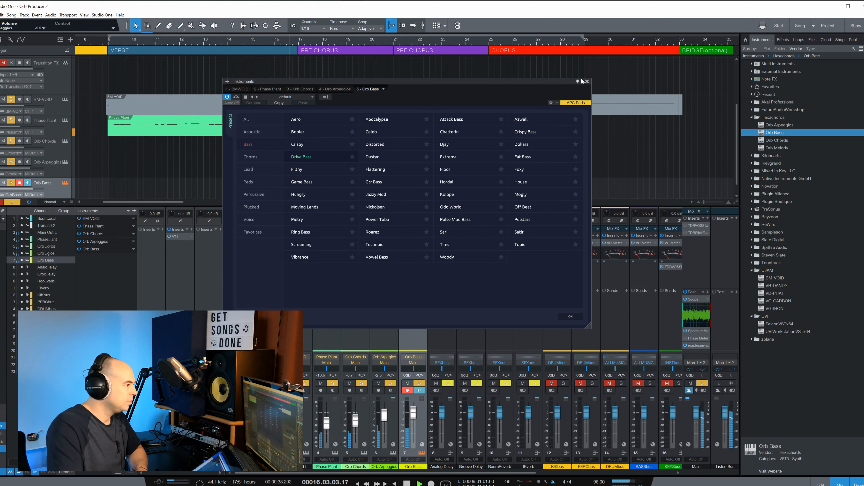
{"action": "left_click", "coordinate": [587, 82]}
{"action": "key", "text": "space"}
Reopen Orb Bass and set the bassline's Complexity to 40 and Density to 20 during playback
{"action": "key", "text": "F11"}
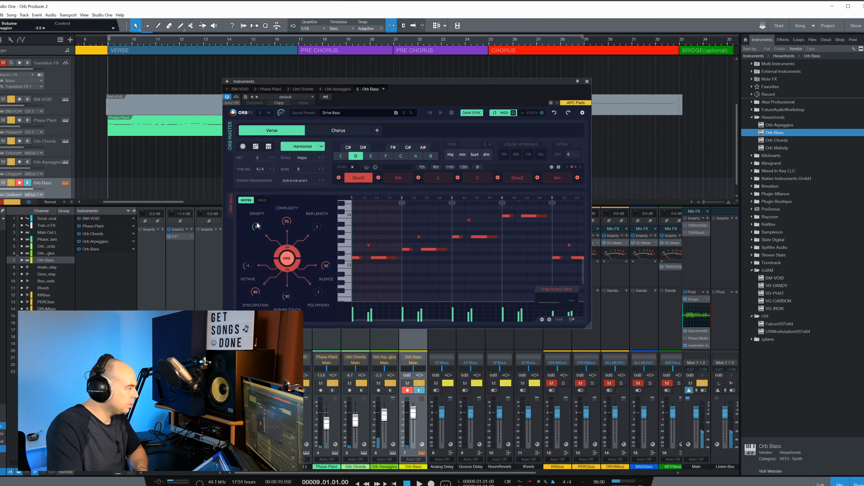
{"action": "key", "text": "space"}
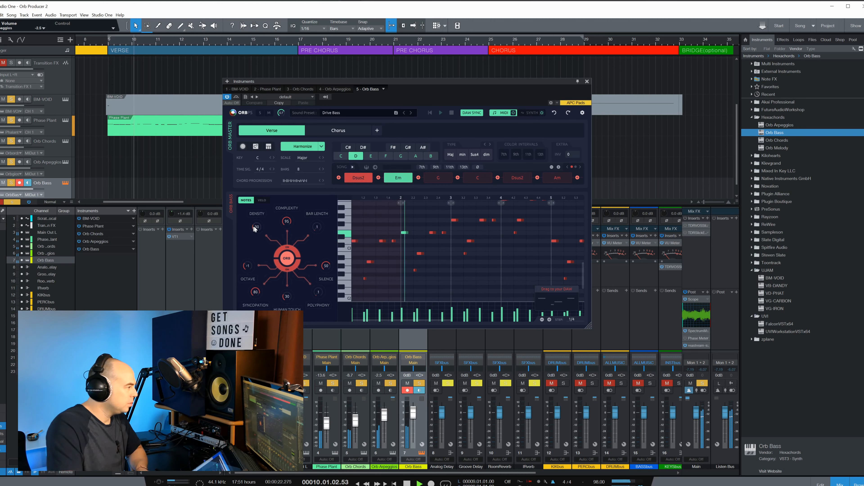
{"action": "left_click_drag", "start_coordinate": [287, 222], "coordinate": [285, 228]}
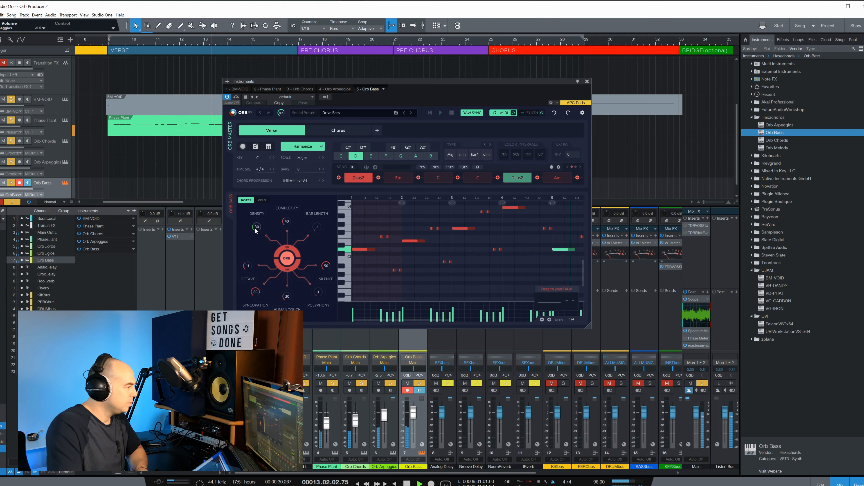
{"action": "left_click_drag", "start_coordinate": [256, 227], "coordinate": [254, 230]}
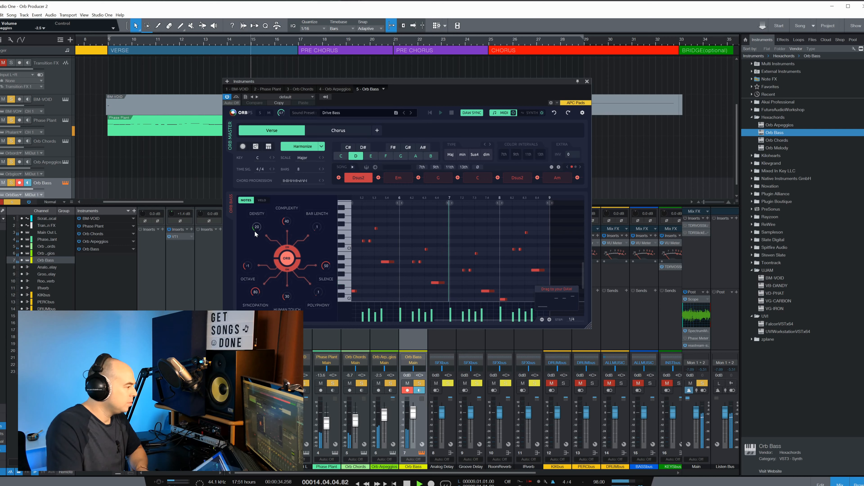
{"action": "key", "text": "space"}
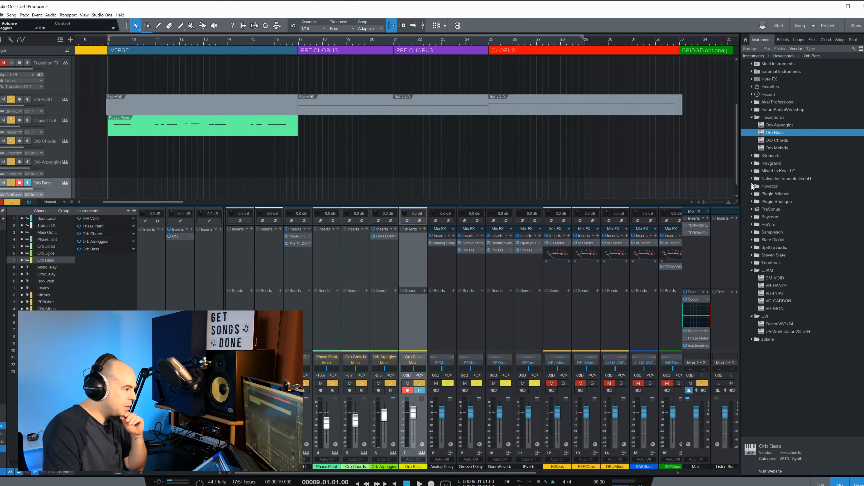
Insert the MeldaProduction MBassador effect on the Orb Bass channel and adjust its Bass band during playback
{"action": "left_click", "coordinate": [753, 271]}
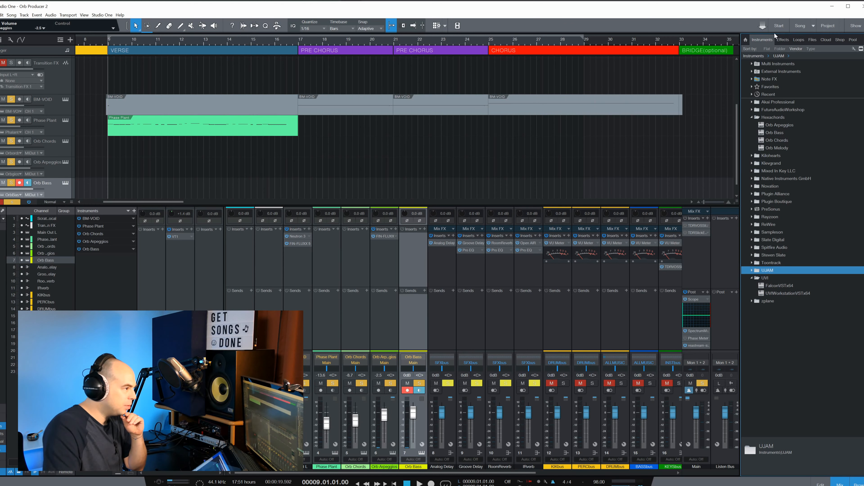
{"action": "left_click", "coordinate": [781, 40]}
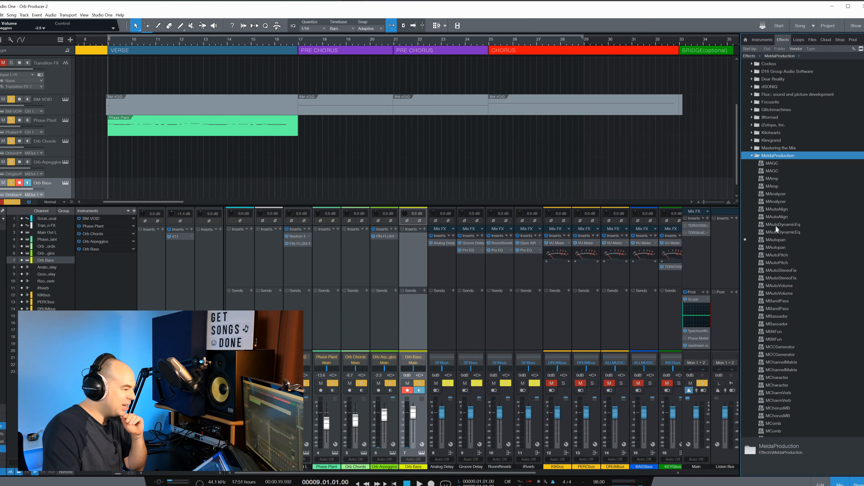
{"action": "scroll", "coordinate": [775, 220], "scroll_direction": "down", "scroll_amount": 2}
{"action": "left_click_drag", "start_coordinate": [782, 287], "coordinate": [410, 260]}
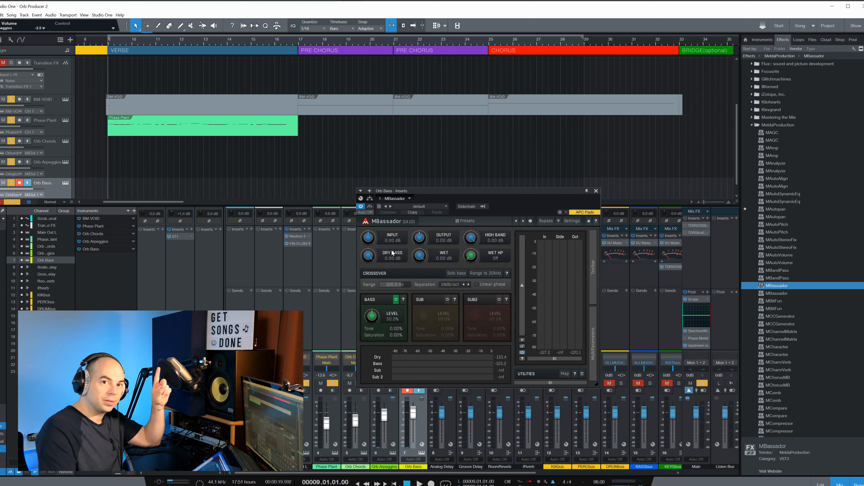
{"action": "key", "text": "space"}
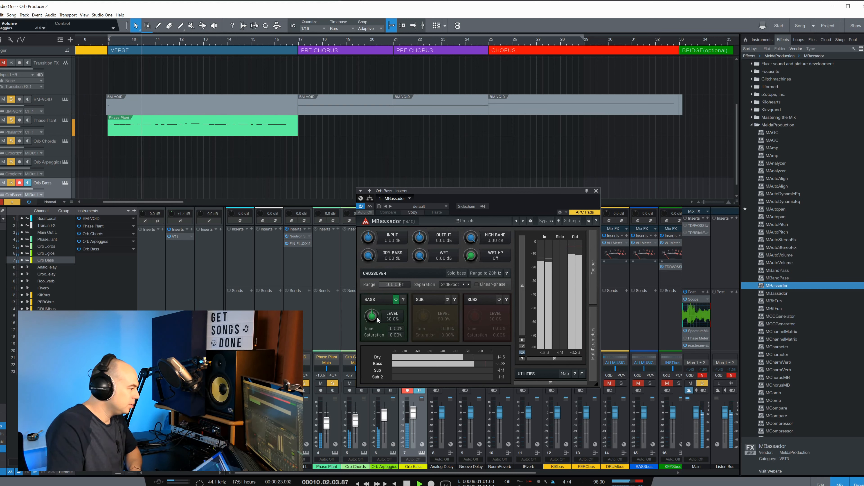
{"action": "left_click_drag", "start_coordinate": [393, 335], "coordinate": [372, 322]}
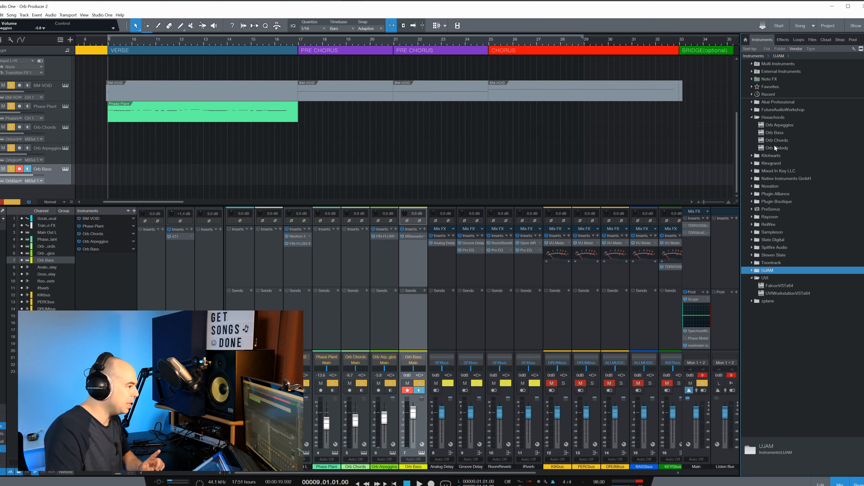
Add Orb Melody from the Hexachords instruments as a new track and audition its verse melody
{"action": "left_click_drag", "start_coordinate": [775, 148], "coordinate": [775, 149]}
{"action": "left_click_drag", "start_coordinate": [774, 148], "coordinate": [407, 192]}
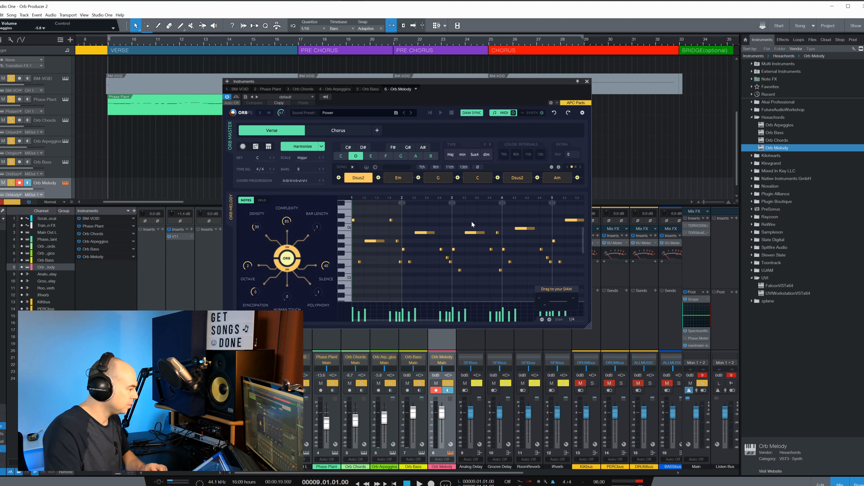
{"action": "key", "text": "space"}
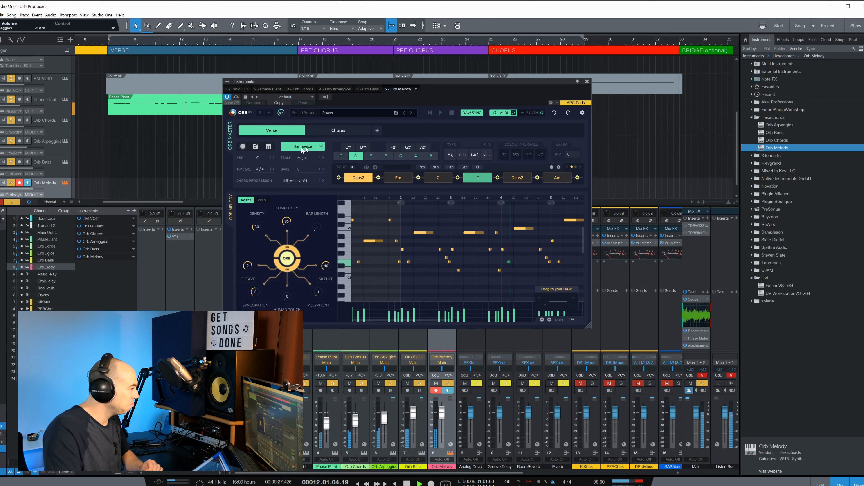
{"action": "key", "text": "space"}
Load the Daze lead preset in the Orb Melody synth and start playback
{"action": "left_click", "coordinate": [530, 113]}
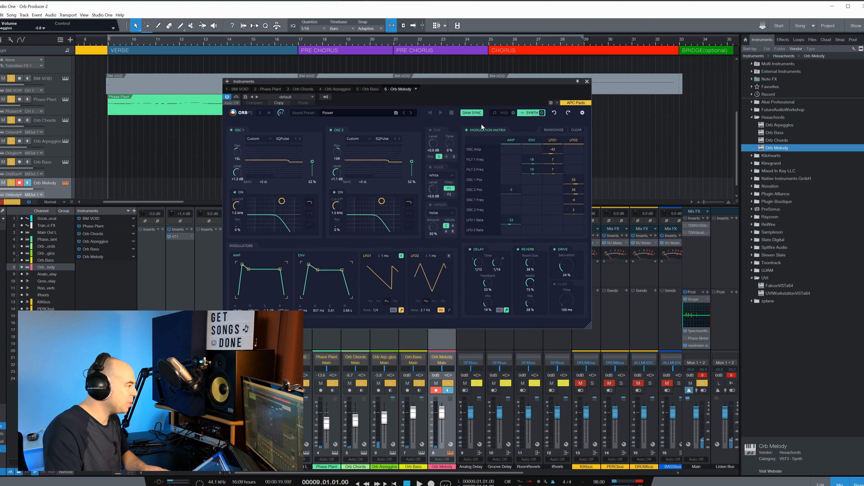
{"action": "left_click", "coordinate": [332, 113]}
{"action": "left_click", "coordinate": [375, 155]}
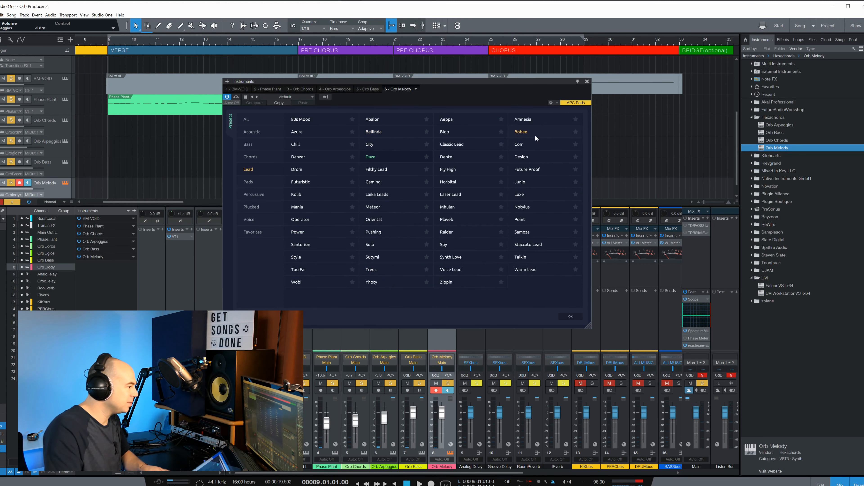
{"action": "left_click", "coordinate": [570, 317]}
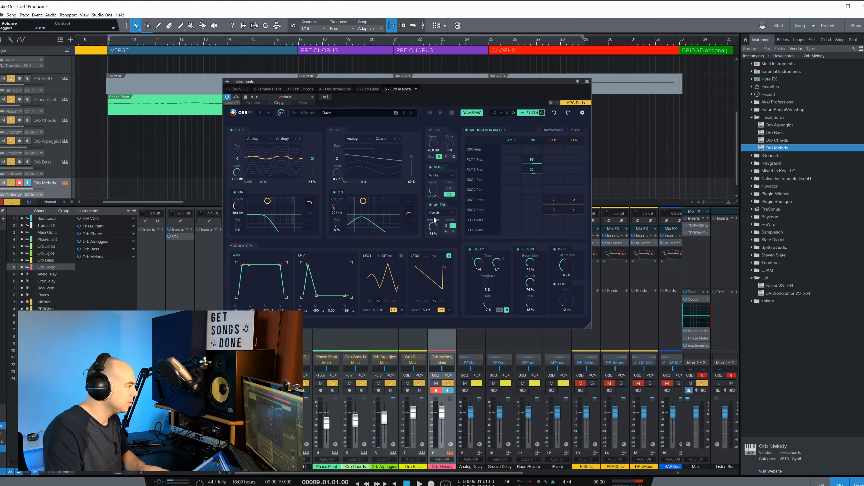
{"action": "key", "text": "space"}
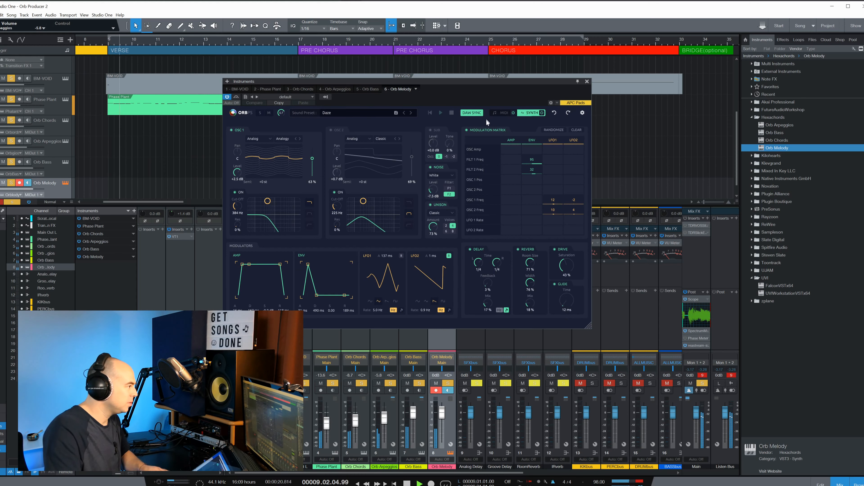
Audition the Meteor, Plaveb, Synth Love and Point lead presets in Orb Melody, load Yhoty, and stop playback
{"action": "left_click", "coordinate": [382, 112]}
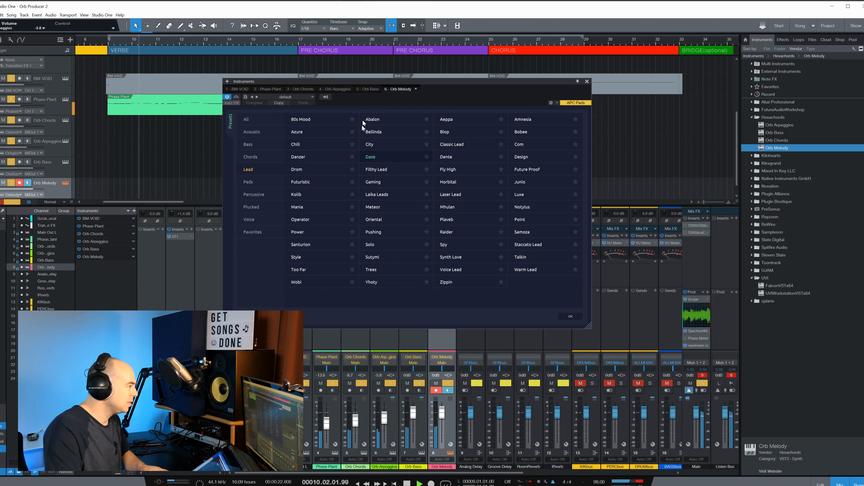
{"action": "left_click", "coordinate": [378, 207]}
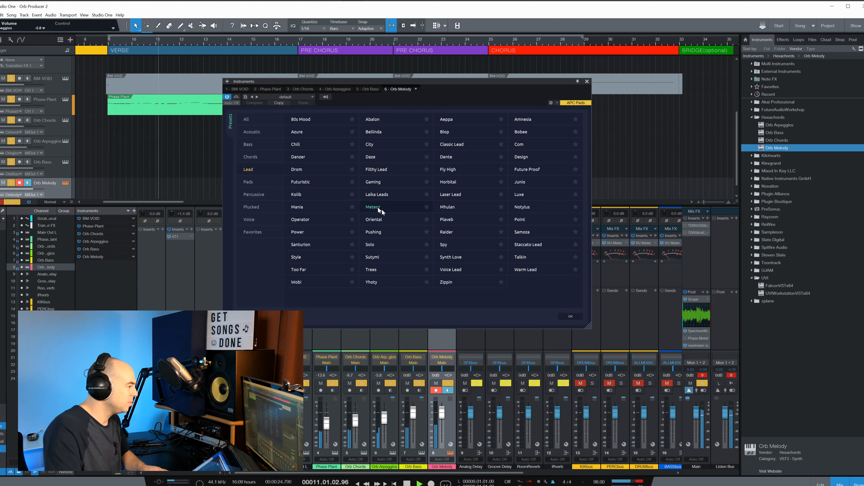
{"action": "left_click", "coordinate": [461, 223]}
{"action": "left_click", "coordinate": [465, 210]}
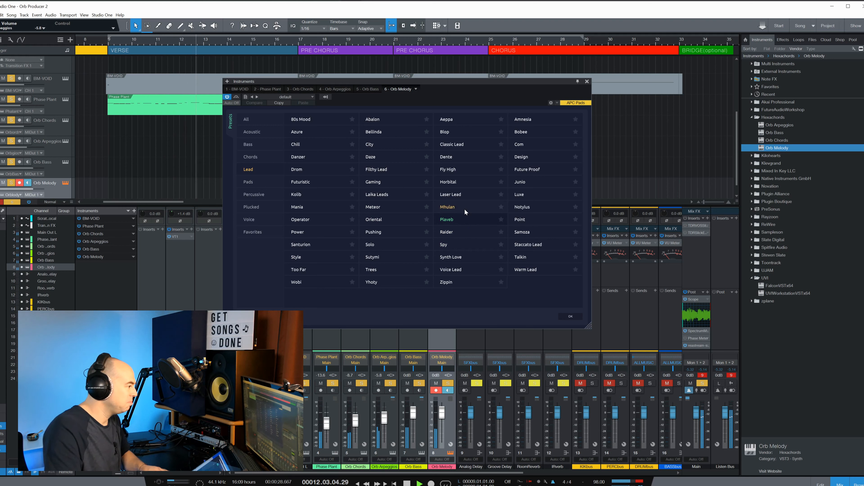
{"action": "left_click", "coordinate": [453, 255]}
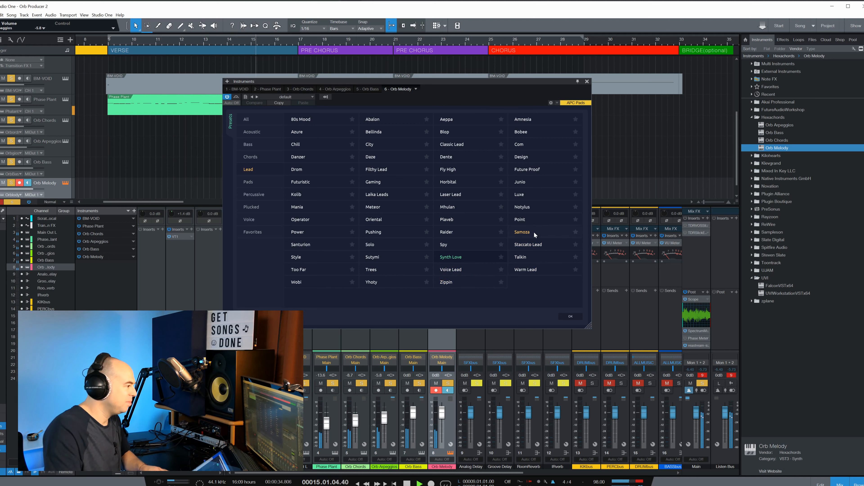
{"action": "left_click", "coordinate": [523, 219]}
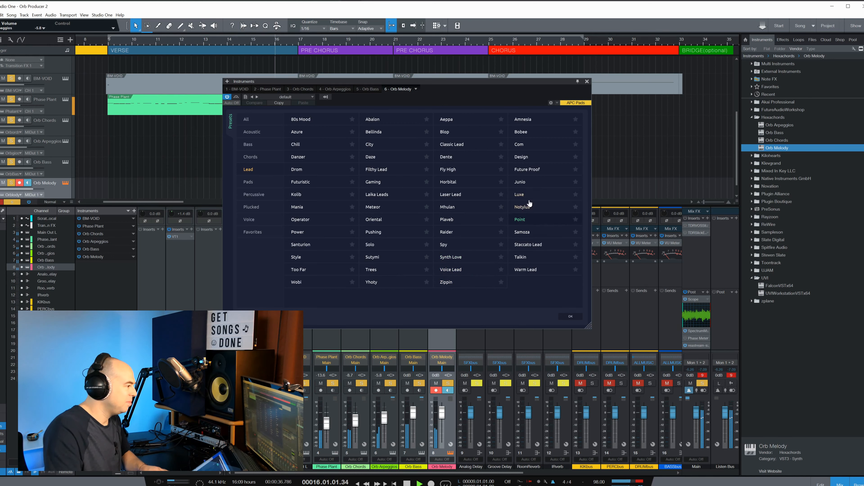
{"action": "left_click", "coordinate": [371, 269]}
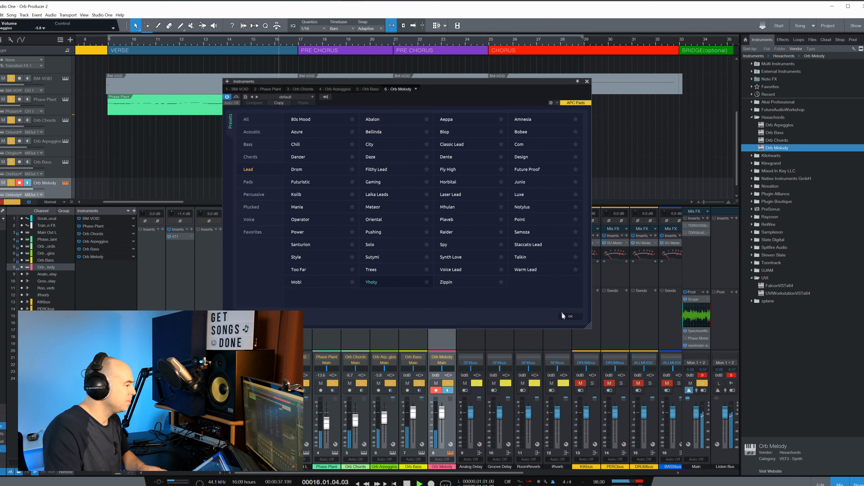
{"action": "left_click", "coordinate": [570, 316]}
{"action": "key", "text": "space"}
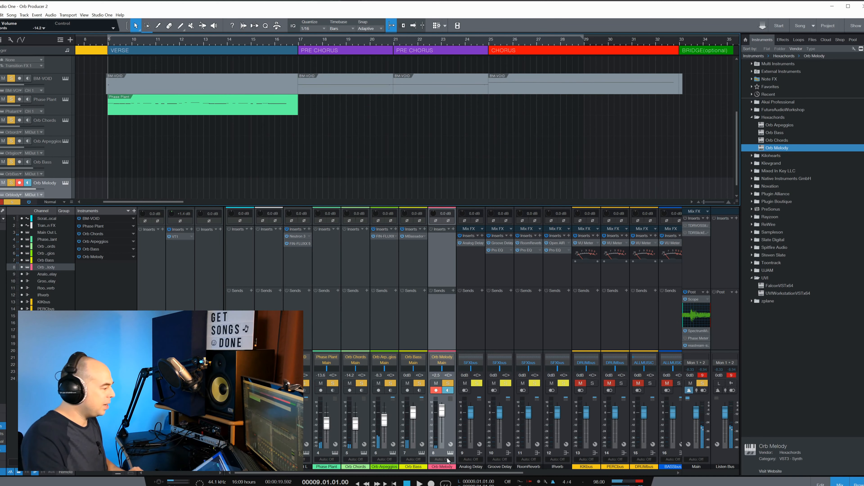
Reopen Orb Melody and randomize all verse chords several times, auditioning the new progressions
{"action": "left_click", "coordinate": [450, 453]}
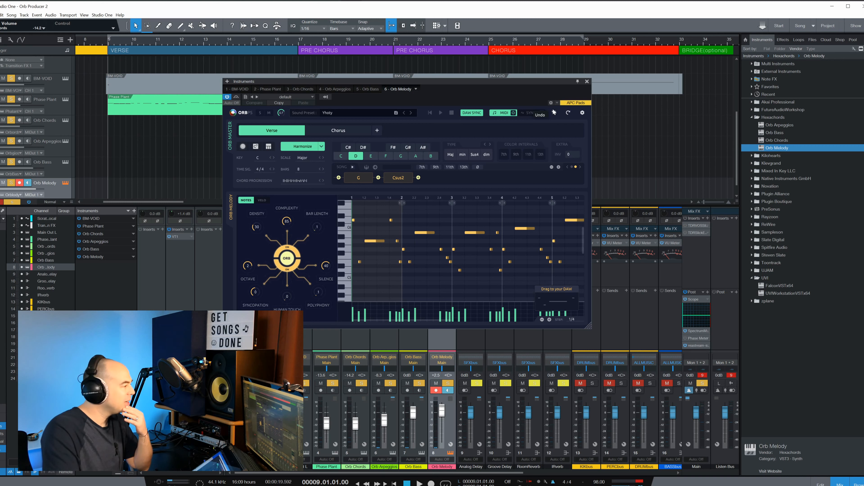
{"action": "left_click", "coordinate": [255, 147]}
{"action": "key", "text": "space"}
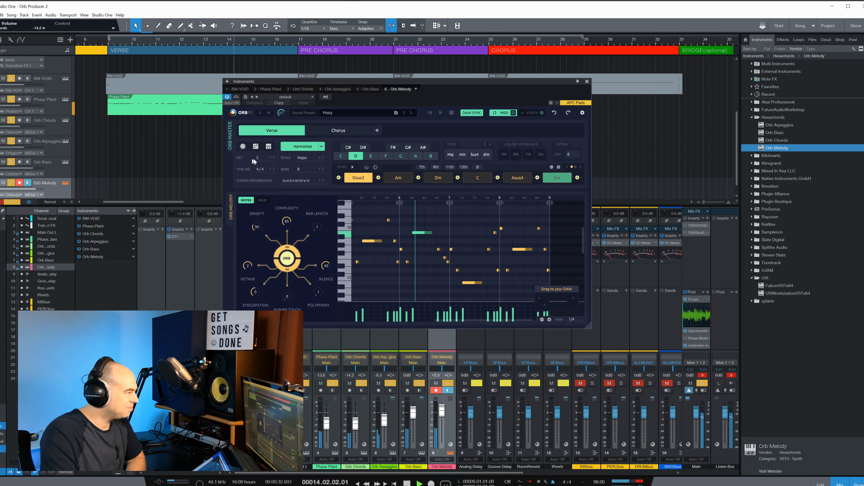
{"action": "left_click", "coordinate": [256, 147]}
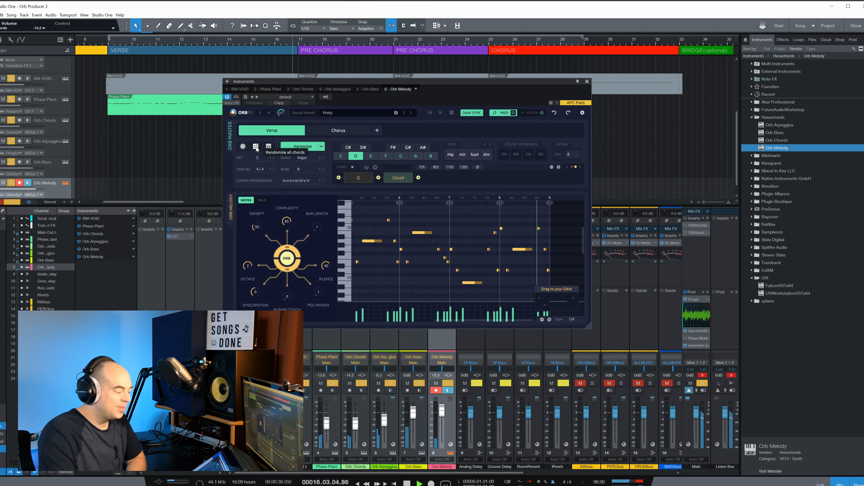
{"action": "key", "text": "space"}
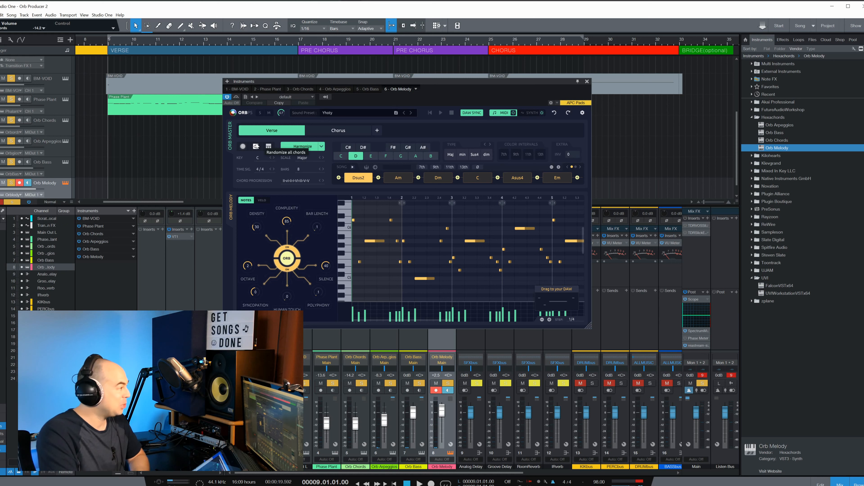
{"action": "left_click", "coordinate": [256, 147]}
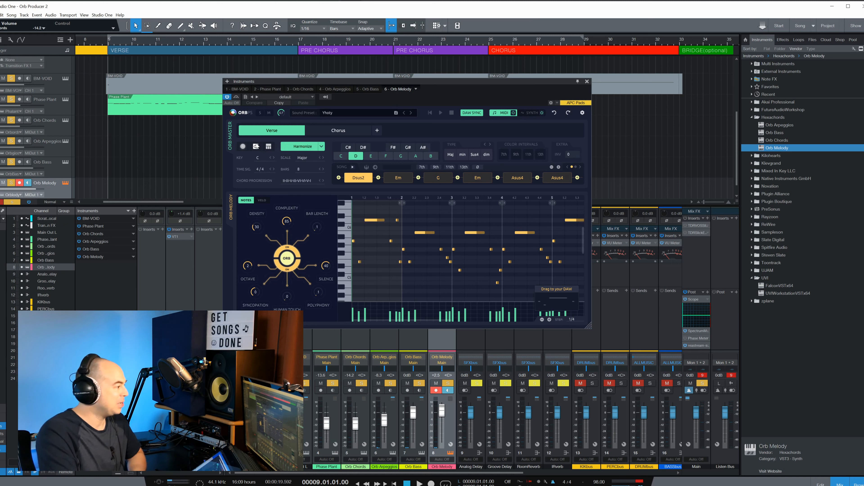
{"action": "key", "text": "space"}
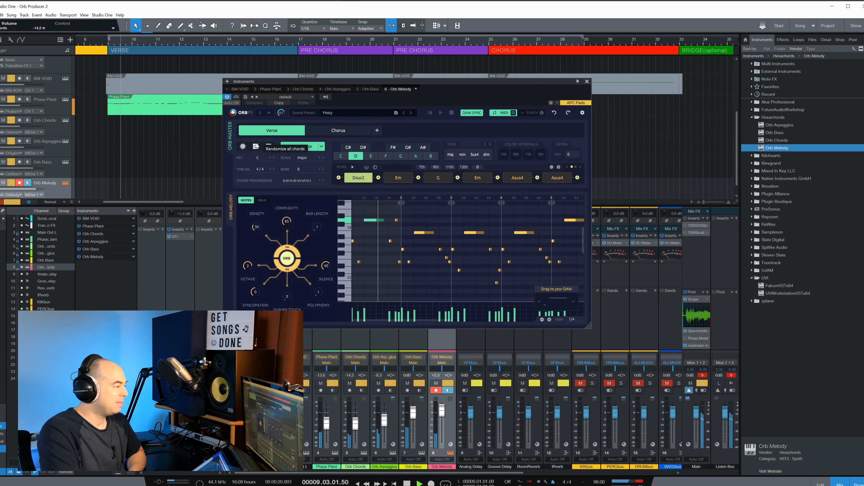
{"action": "key", "text": "space"}
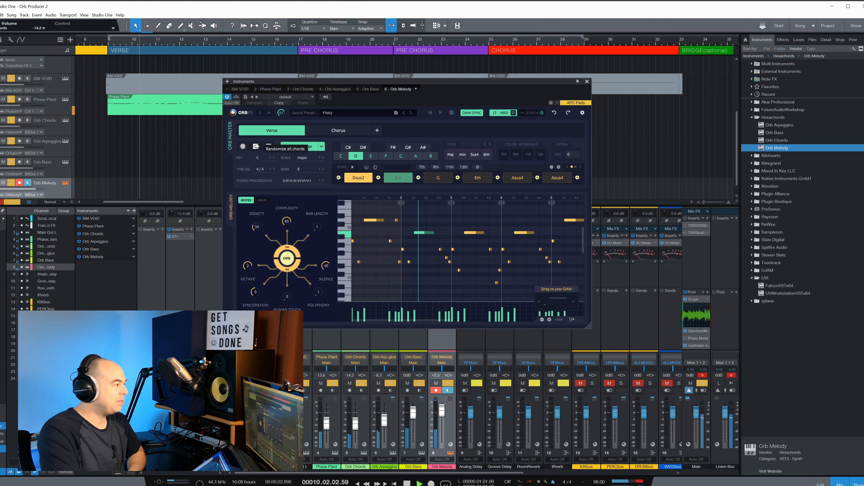
{"action": "left_click", "coordinate": [257, 147]}
Generate a new verse melody variation in Orb Melody during playback, and undo it
{"action": "key", "text": "space"}
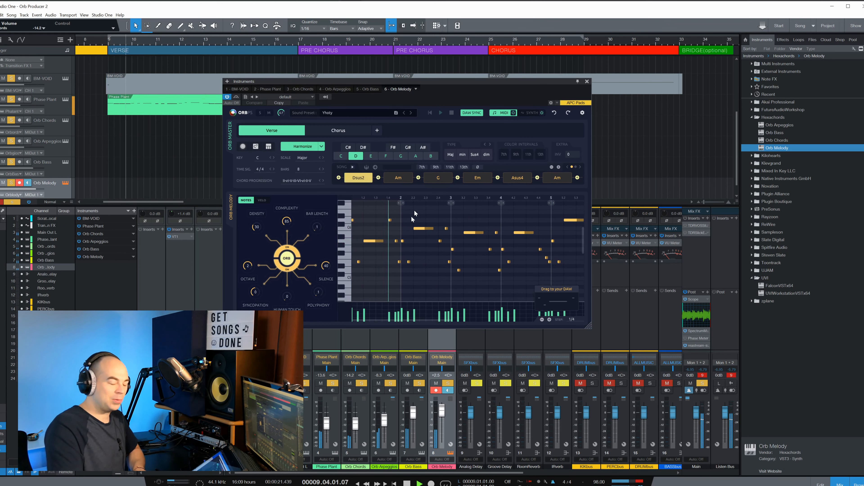
{"action": "left_click", "coordinate": [287, 258]}
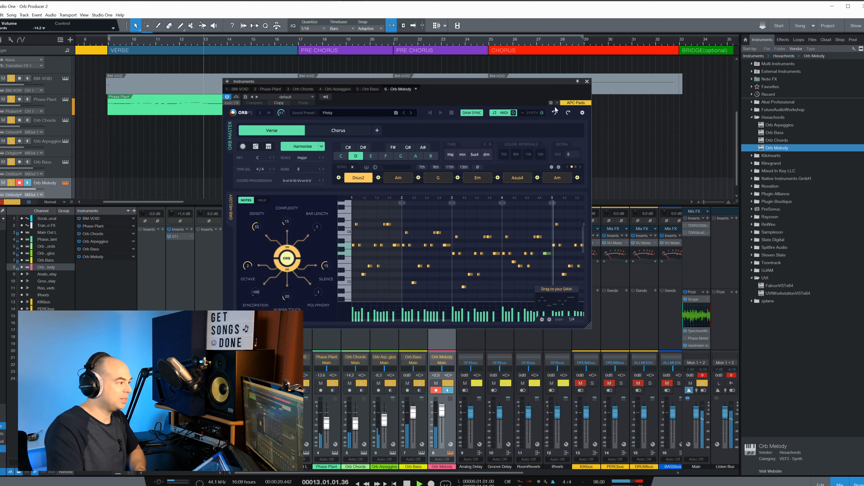
{"action": "left_click", "coordinate": [554, 113]}
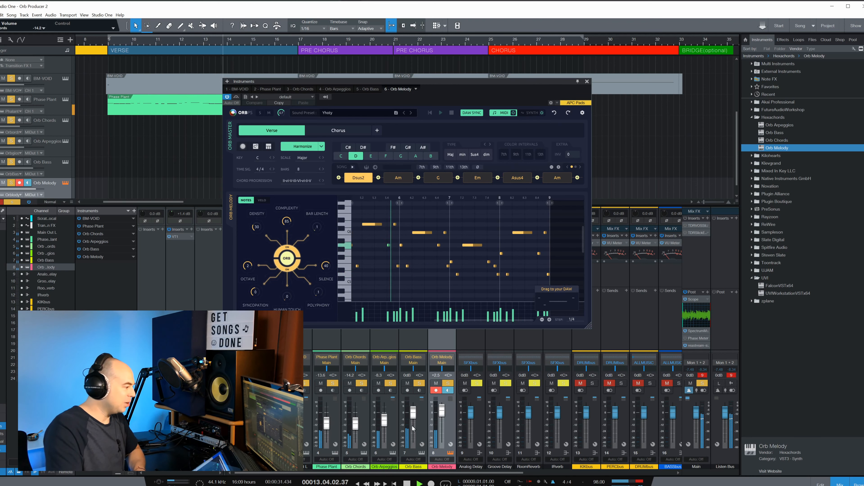
Open Orb Arpeggios, show its MIDI settings, and adjust the arpeggio's Complexity during playback
{"action": "left_click", "coordinate": [393, 453]}
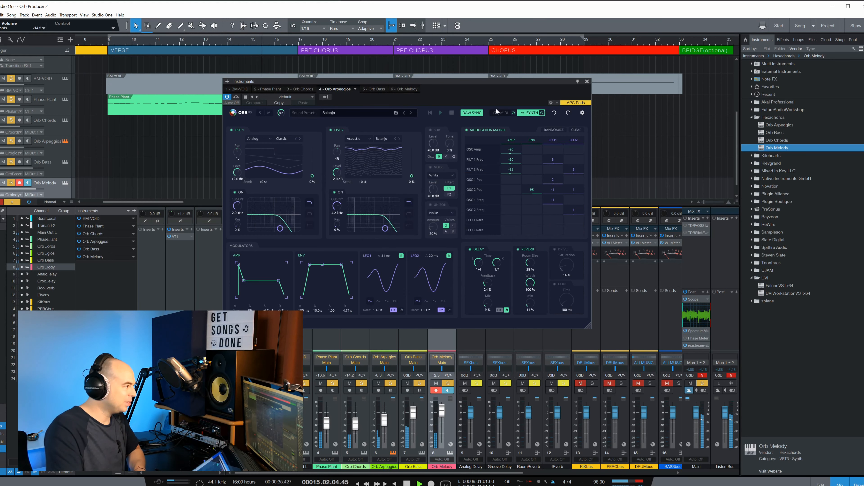
{"action": "left_click", "coordinate": [500, 113]}
{"action": "left_click_drag", "start_coordinate": [287, 221], "coordinate": [294, 212]}
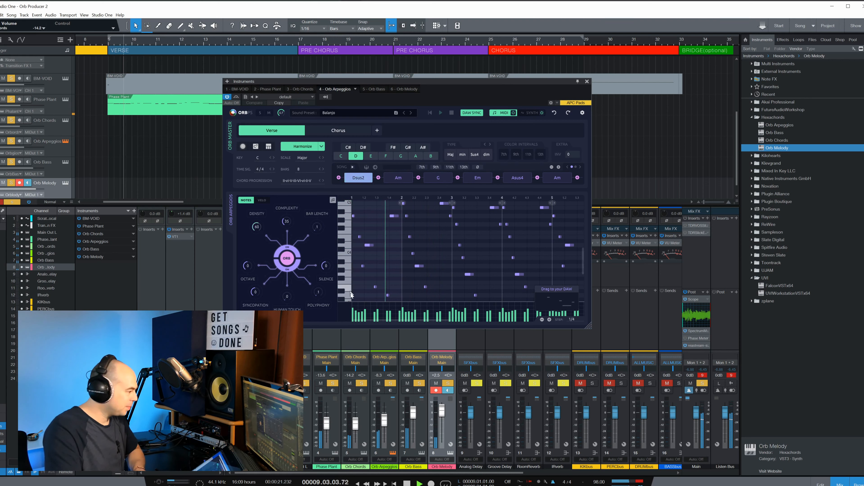
Stop playback and examine the arpeggio's velocity settings, including the strong, weak and off beat controls, before returning to the note settings
{"action": "key", "text": "space"}
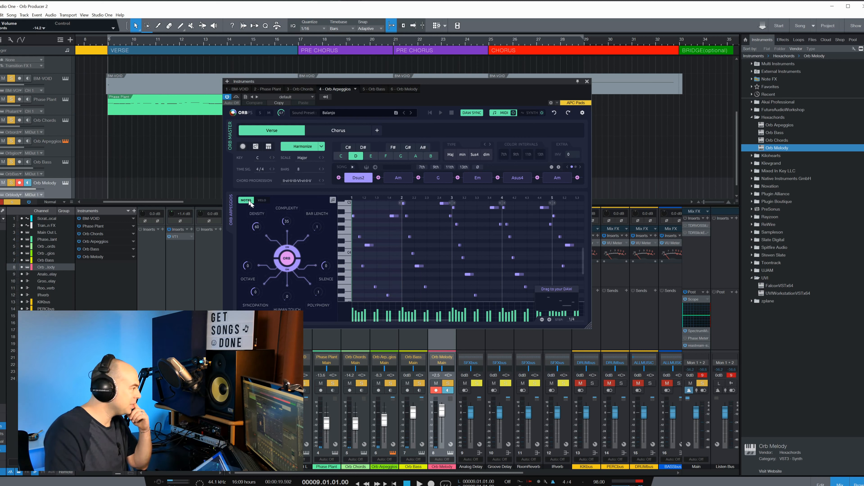
{"action": "left_click", "coordinate": [262, 201]}
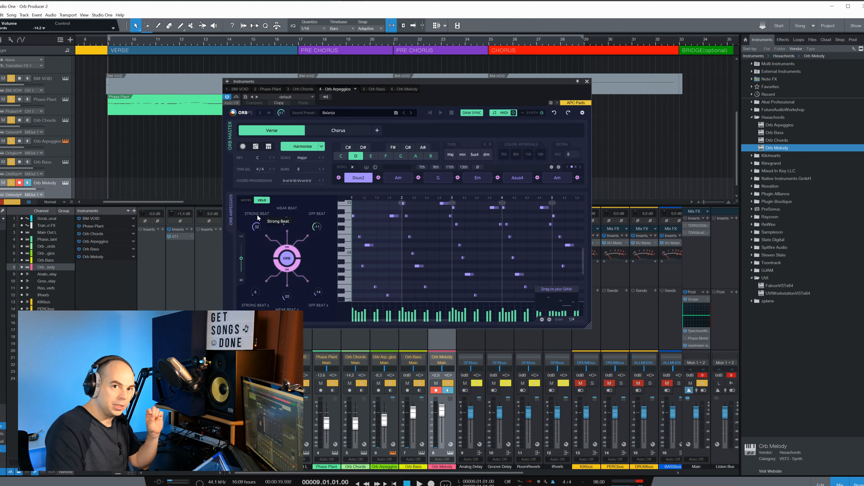
{"action": "left_click", "coordinate": [248, 199]}
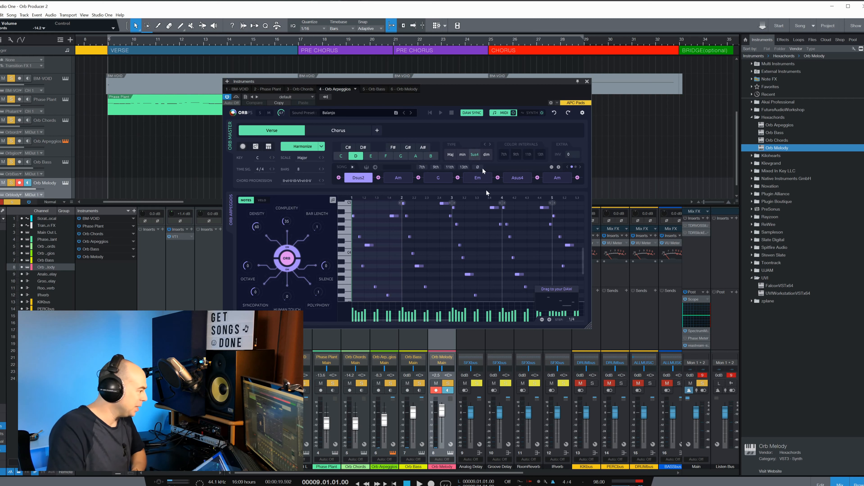
Open Orb Melody, raise the long note over the Am chord in bar 2, and move it back down to its original pitch
{"action": "left_click", "coordinate": [451, 456]}
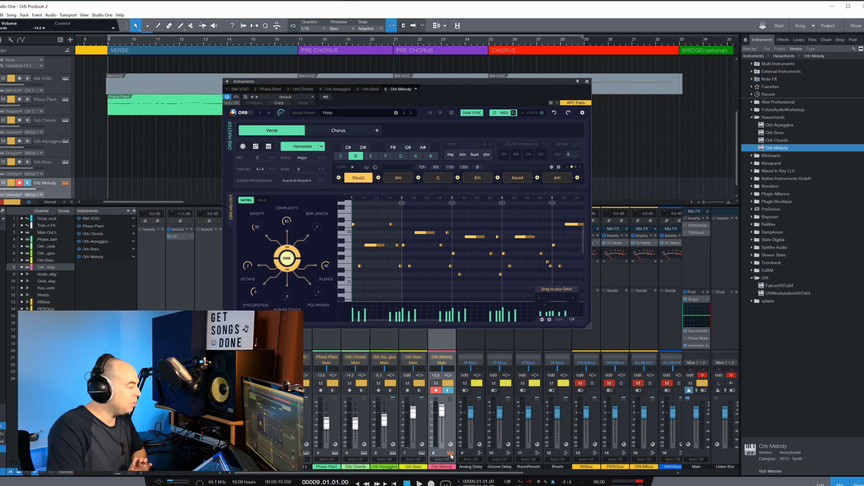
{"action": "left_click", "coordinate": [426, 235]}
{"action": "left_click_drag", "start_coordinate": [425, 233], "coordinate": [431, 226]}
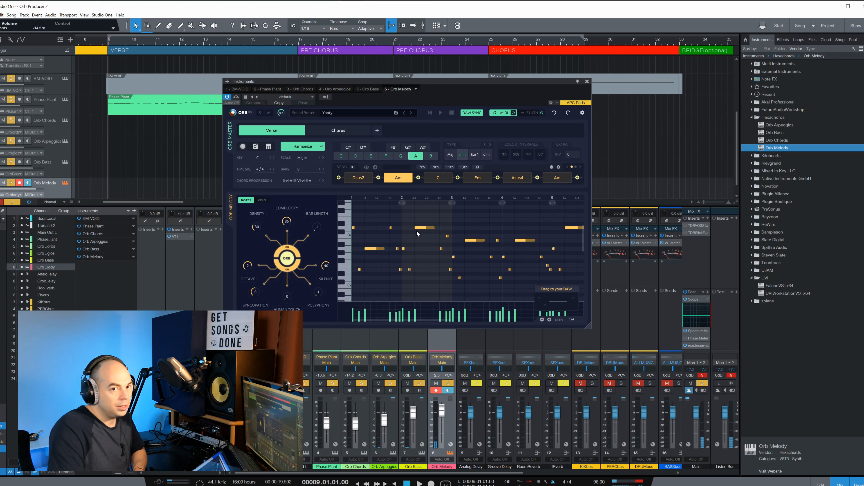
{"action": "left_click_drag", "start_coordinate": [422, 229], "coordinate": [423, 236]}
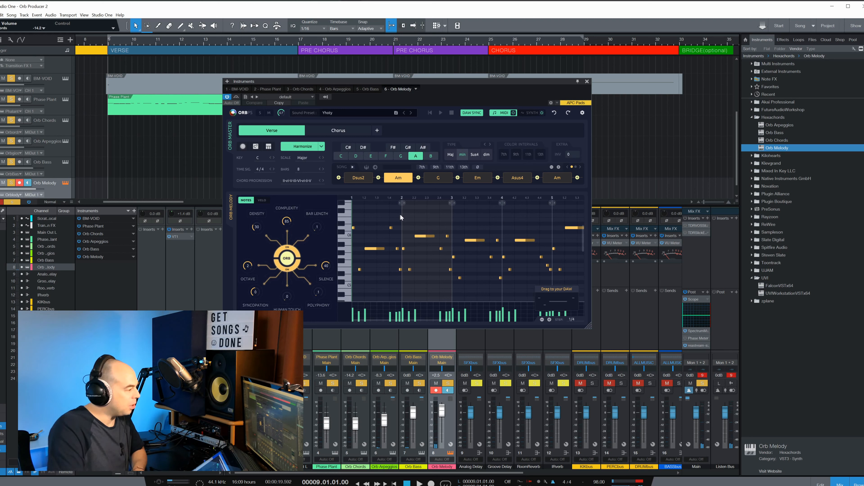
Open Orb Chords, try moving a note of the Am chord in bar 2 up, and restore its original pitch
{"action": "left_click", "coordinate": [364, 453]}
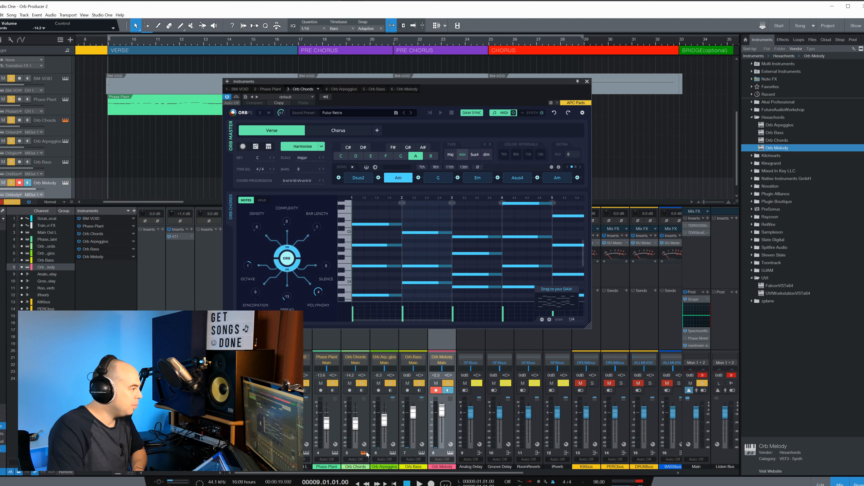
{"action": "left_click", "coordinate": [429, 232]}
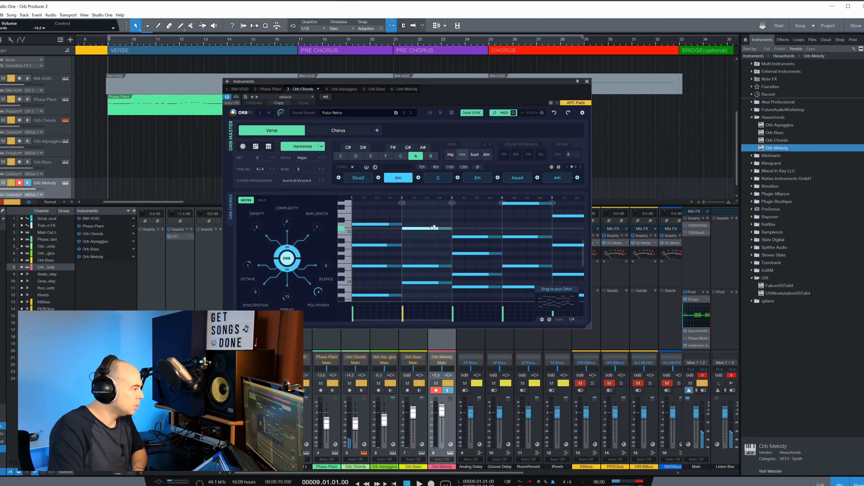
{"action": "left_click_drag", "start_coordinate": [431, 229], "coordinate": [431, 224]}
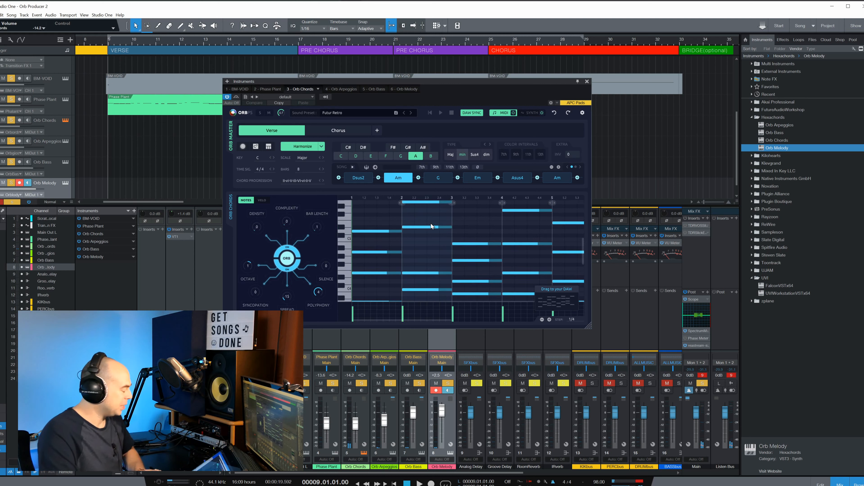
{"action": "left_click", "coordinate": [427, 226]}
{"action": "left_click_drag", "start_coordinate": [428, 229], "coordinate": [424, 242]}
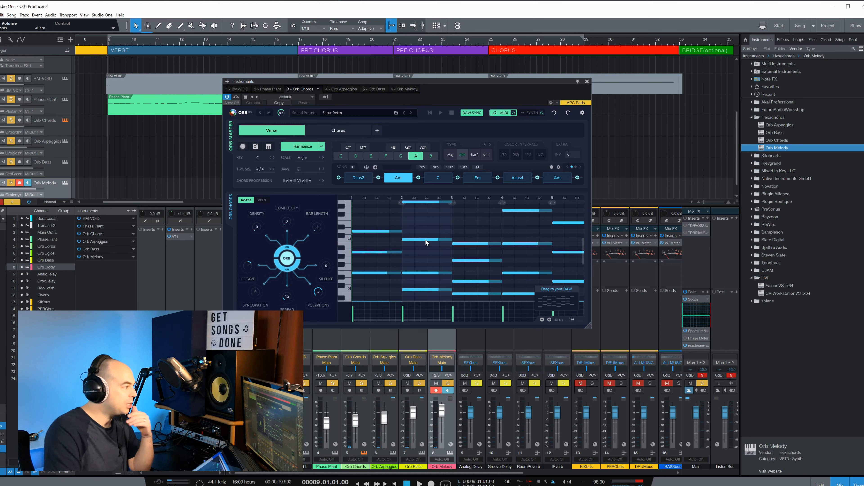
{"action": "mouse_move", "coordinate": [426, 240]}
{"action": "left_mouse_down"}
{"action": "mouse_move", "coordinate": [428, 233]}
{"action": "mouse_move", "coordinate": [429, 242]}
{"action": "left_mouse_up"}
{"action": "left_click", "coordinate": [554, 114]}
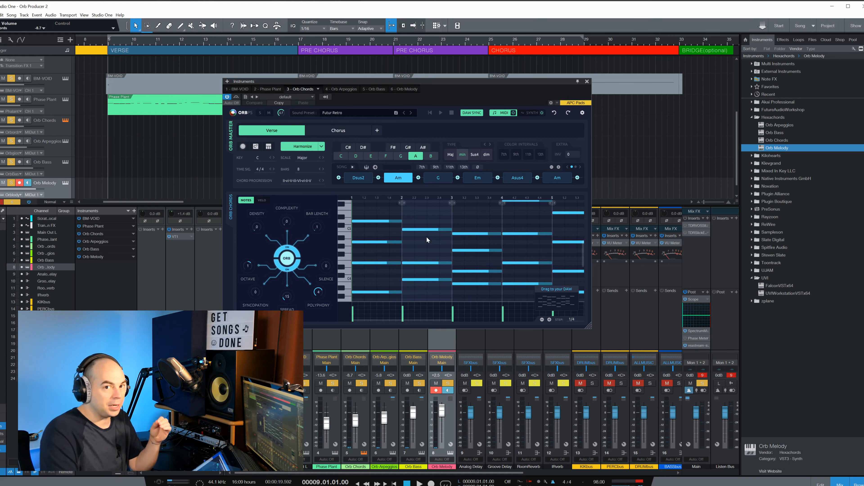
Export the verse chord MIDI from Orb Chords into the arrangement, placing it on the Orb Arpeggios track near the verse's start
{"action": "left_click_drag", "start_coordinate": [558, 302], "coordinate": [135, 144]}
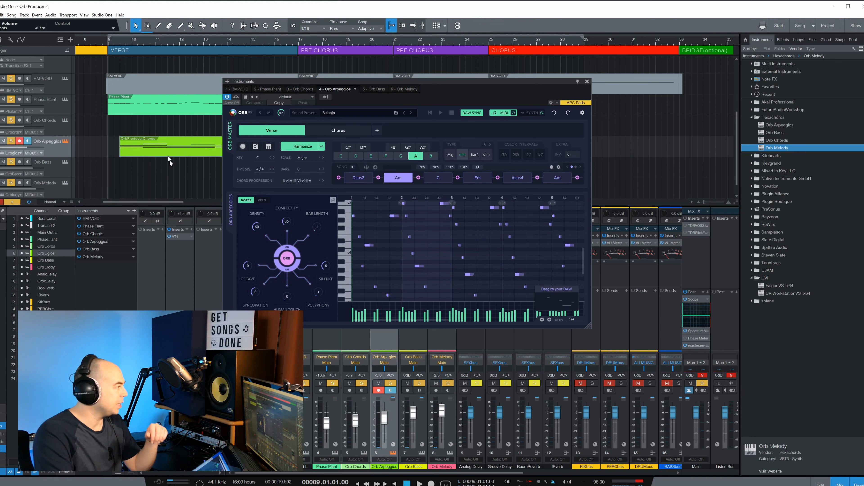
Undo the placement of the verse chord MIDI on the Orb Arpeggios track and reopen Orb Chords
{"action": "key", "text": "ctrl+z"}
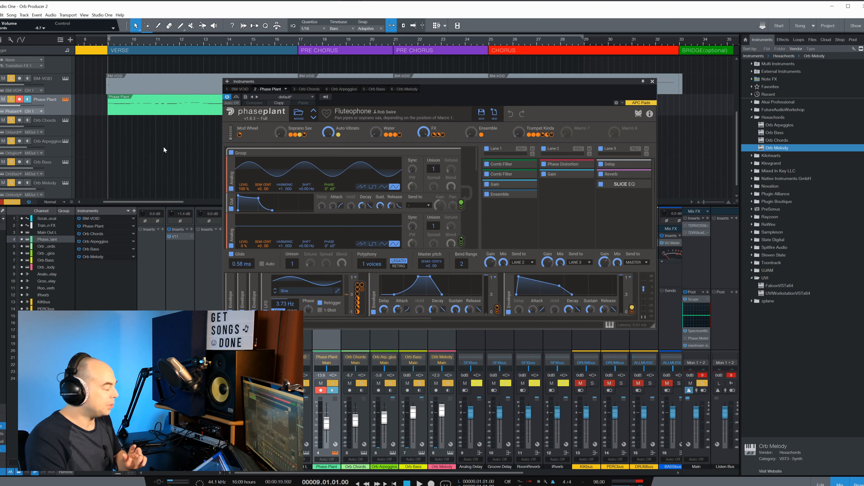
{"action": "left_click", "coordinate": [65, 183]}
{"action": "left_click", "coordinate": [367, 452]}
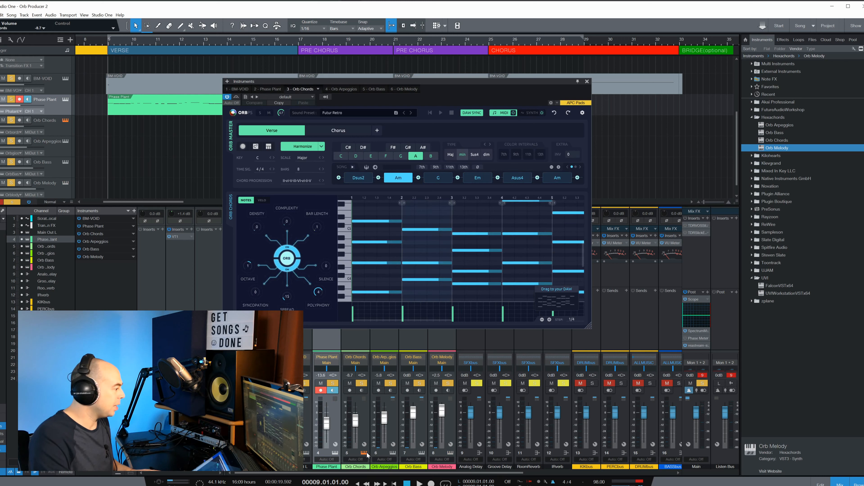
Open Orb Bass and lengthen the highest short note in bar 1 of the verse bass line
{"action": "left_click", "coordinate": [421, 453]}
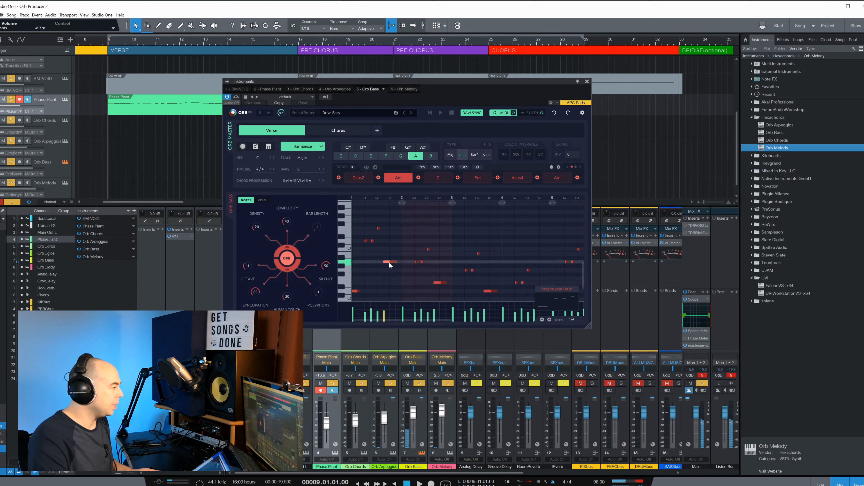
{"action": "left_click_drag", "start_coordinate": [379, 229], "coordinate": [393, 229]}
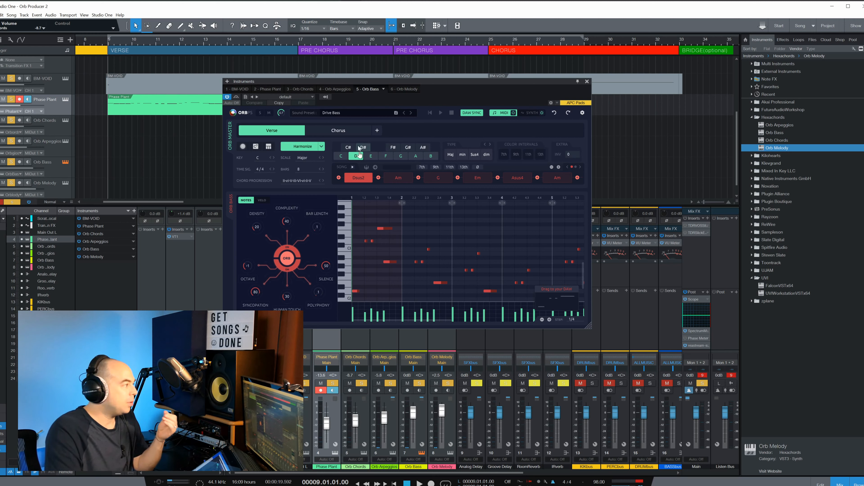
Examine the Harmonize options for the Mary.mid file, cancel them, and close the Orb Bass instrument window
{"action": "left_click", "coordinate": [306, 148]}
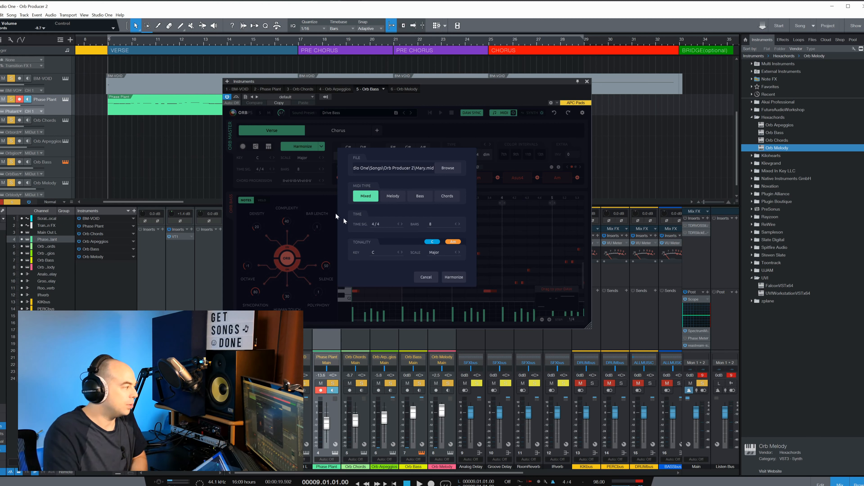
{"action": "left_click", "coordinate": [430, 278]}
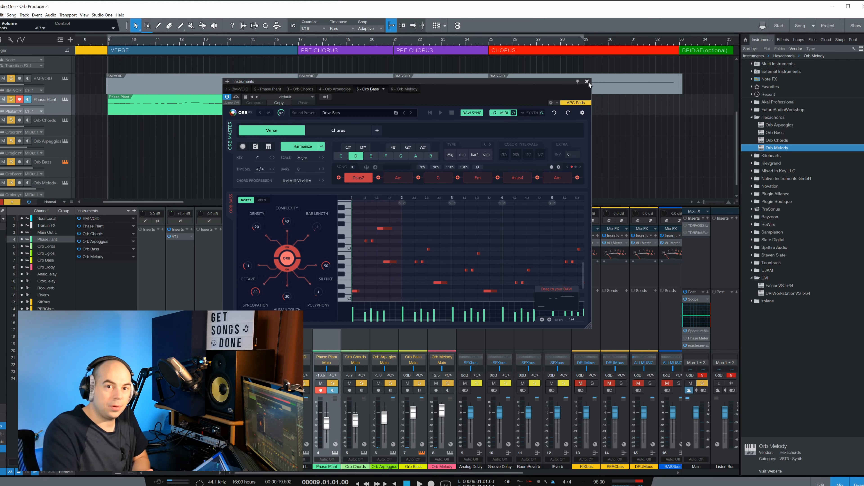
{"action": "left_click", "coordinate": [588, 82]}
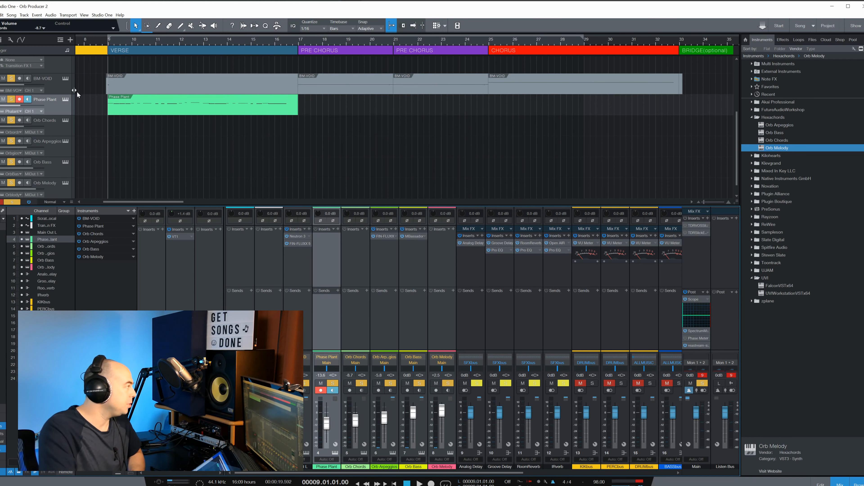
Open the BM-VOID drum instrument, audition two of its Style pattern keys, and close it again
{"action": "left_click", "coordinate": [65, 79]}
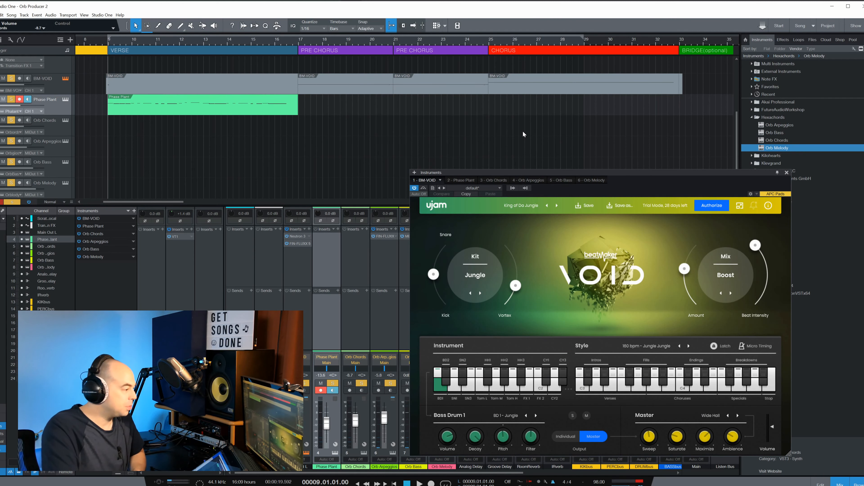
{"action": "left_click_drag", "start_coordinate": [502, 172], "coordinate": [449, 128]}
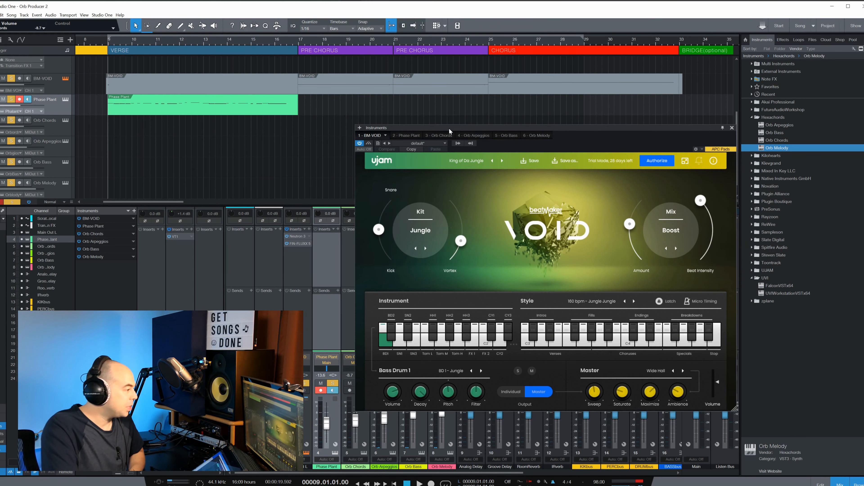
{"action": "left_click", "coordinate": [584, 343]}
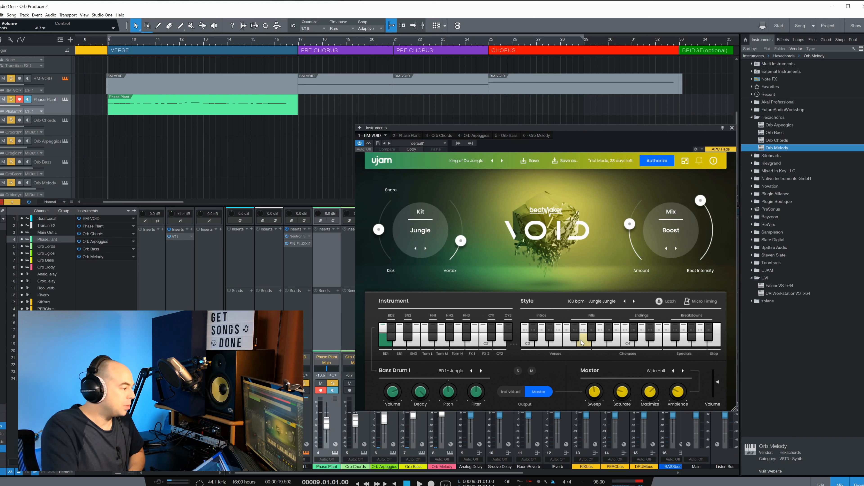
{"action": "left_click", "coordinate": [600, 344]}
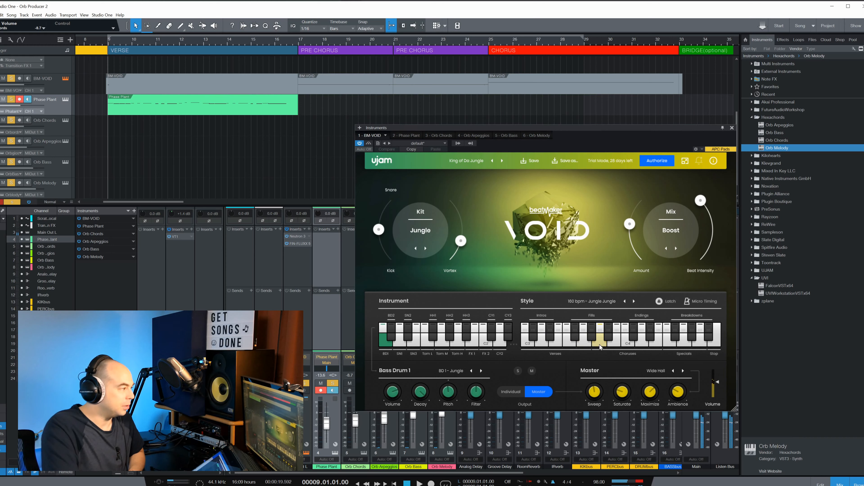
{"action": "left_click", "coordinate": [731, 128]}
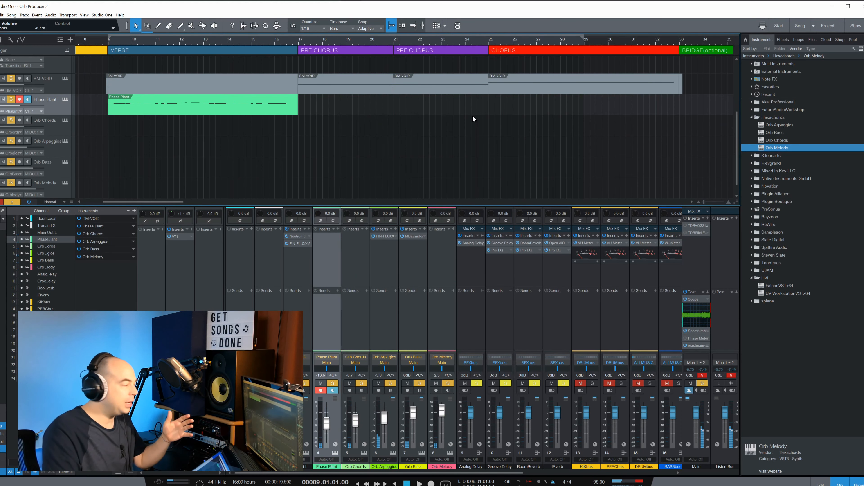